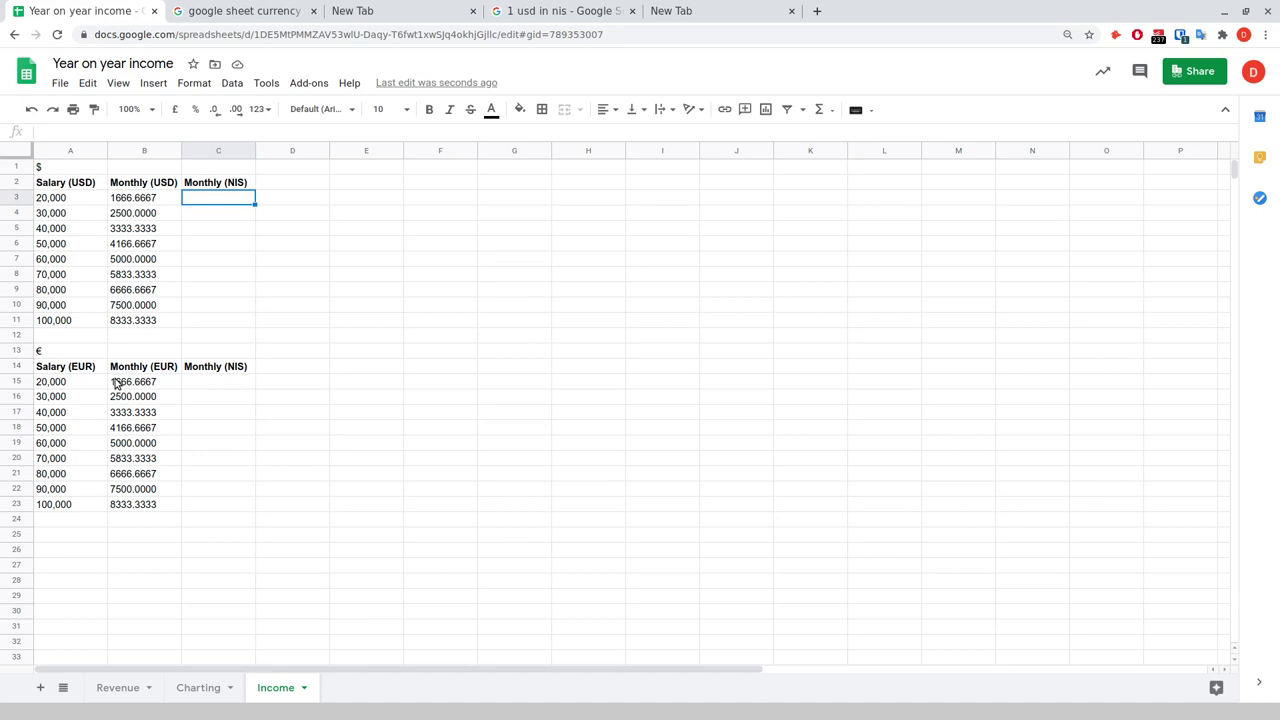
# Enter the currency labels EUR in cell A26 and NIS in cell A27 below the salary tables.
pyautogui.click(85, 553)
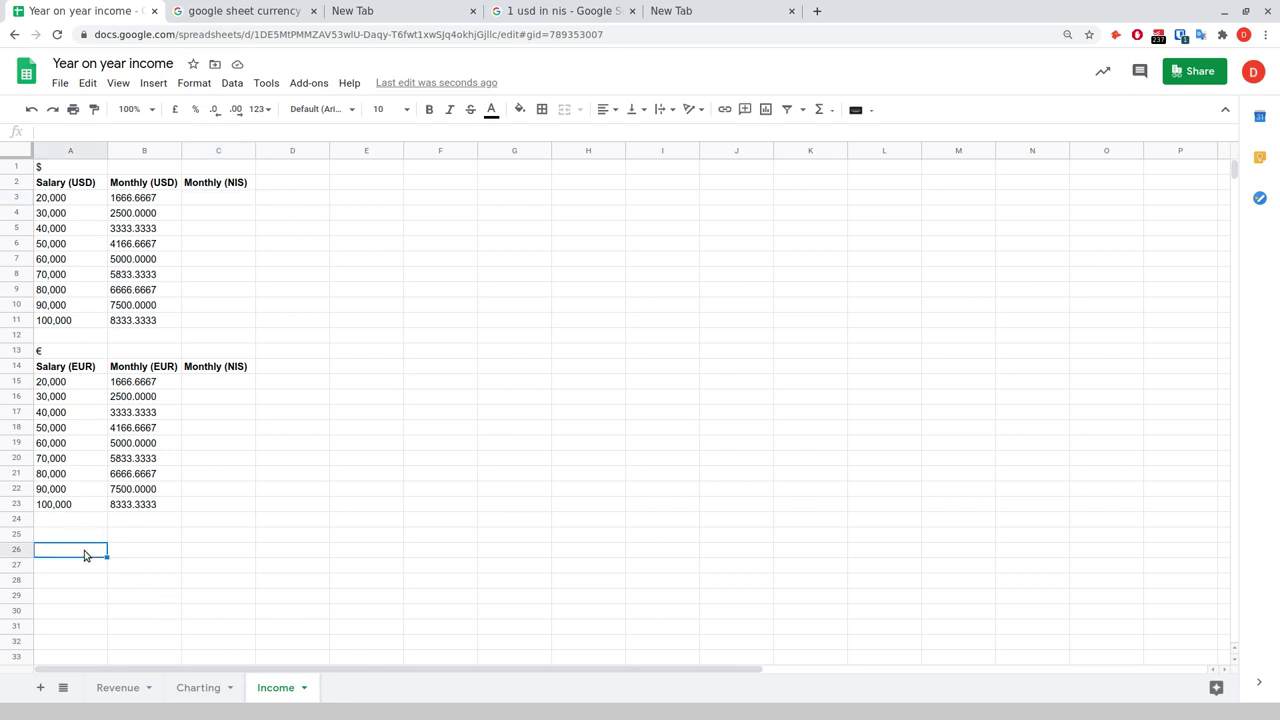
pyautogui.write('EUR')
pyautogui.press('Return')
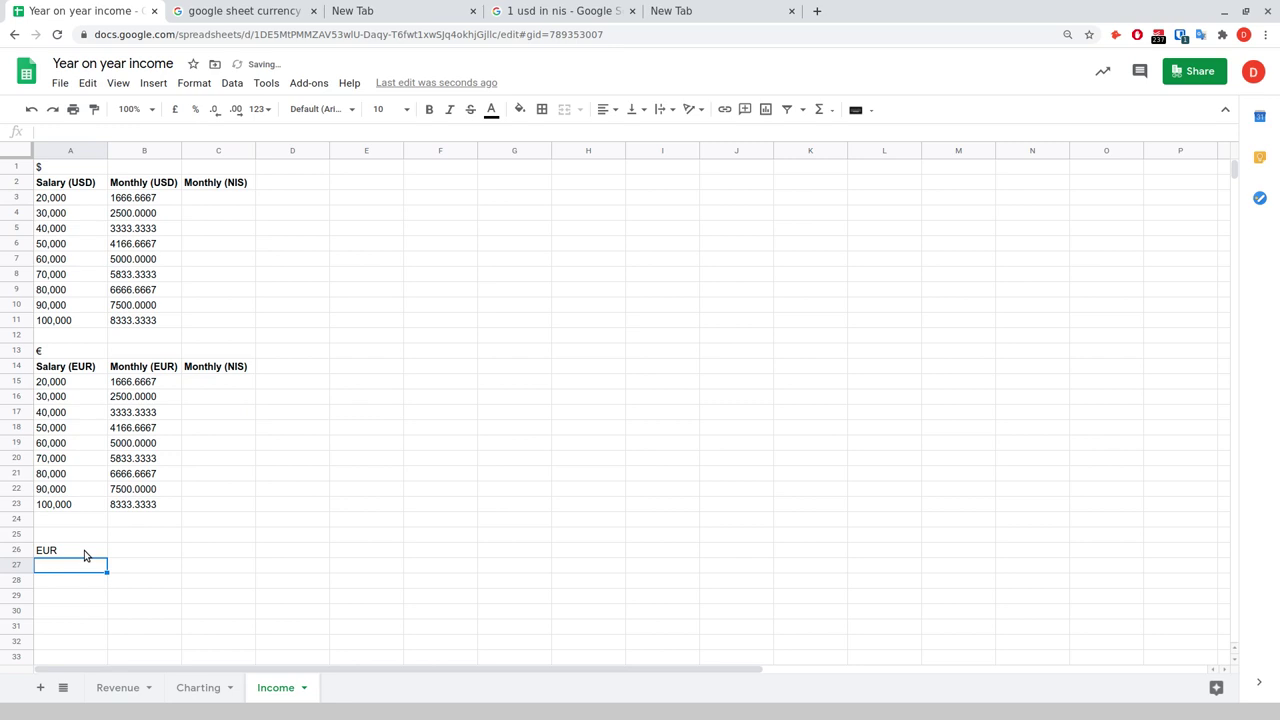
pyautogui.press('Up')
pyautogui.press('Down')
pyautogui.write('NIS')
pyautogui.press('Tab')
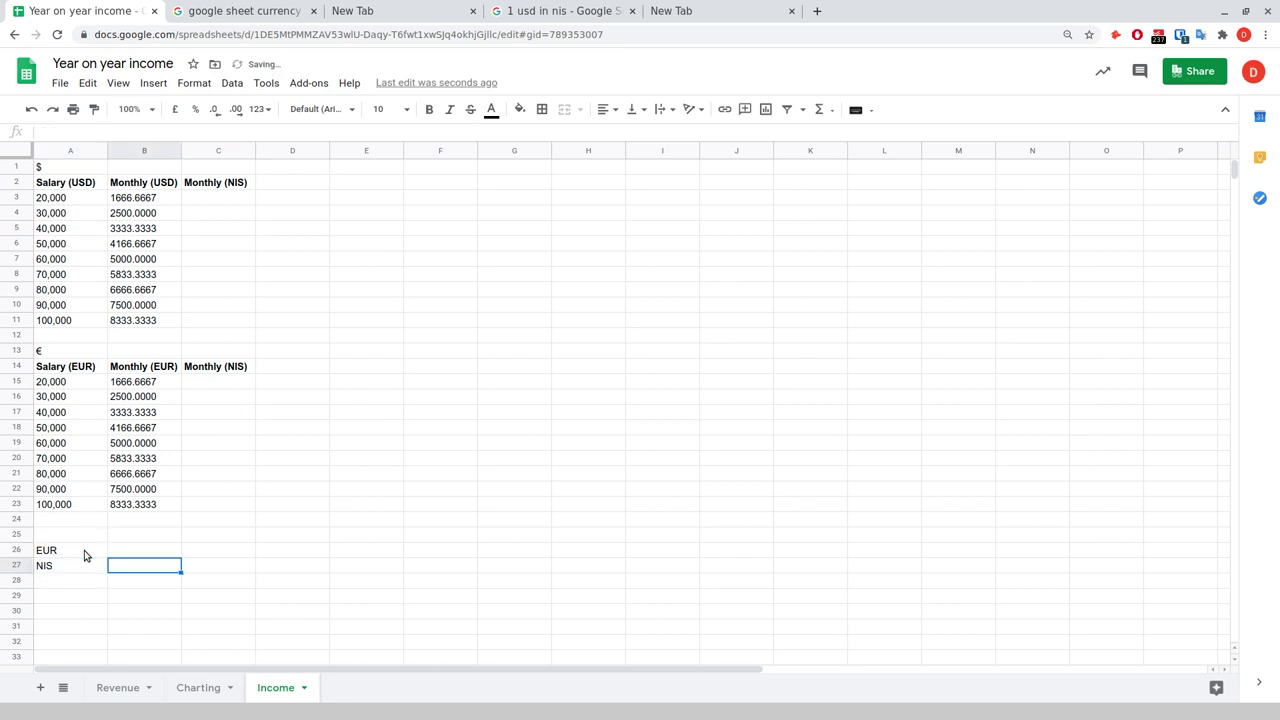
# Check the USD to NIS rate in the Google results, relabel A26 as USD and enter 3.44 in B26.
pyautogui.click(522, 11)
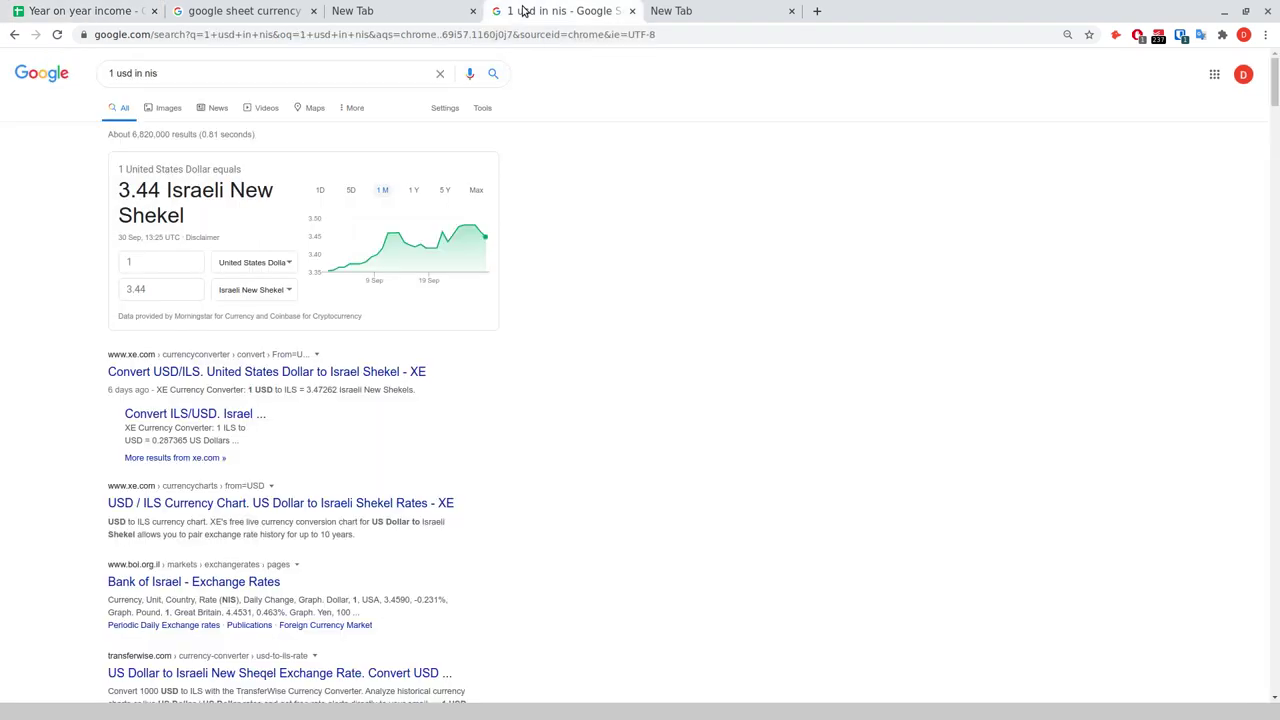
pyautogui.click(82, 10)
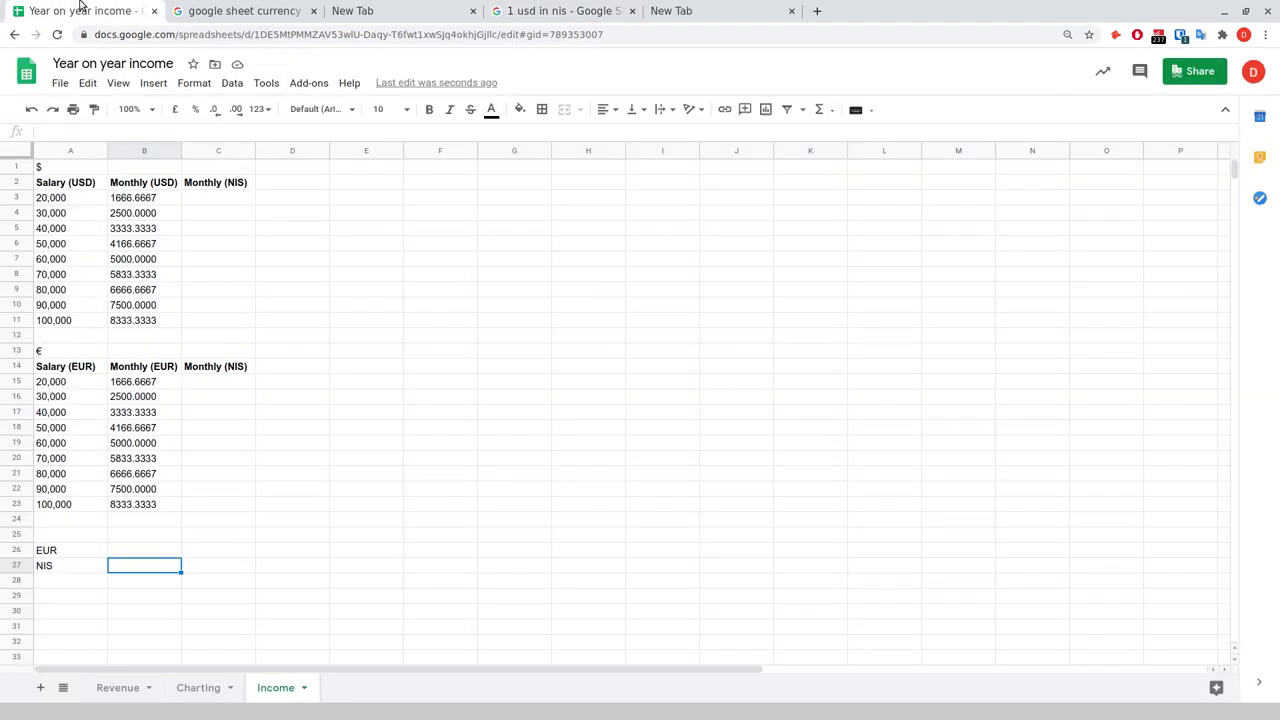
pyautogui.click(87, 550)
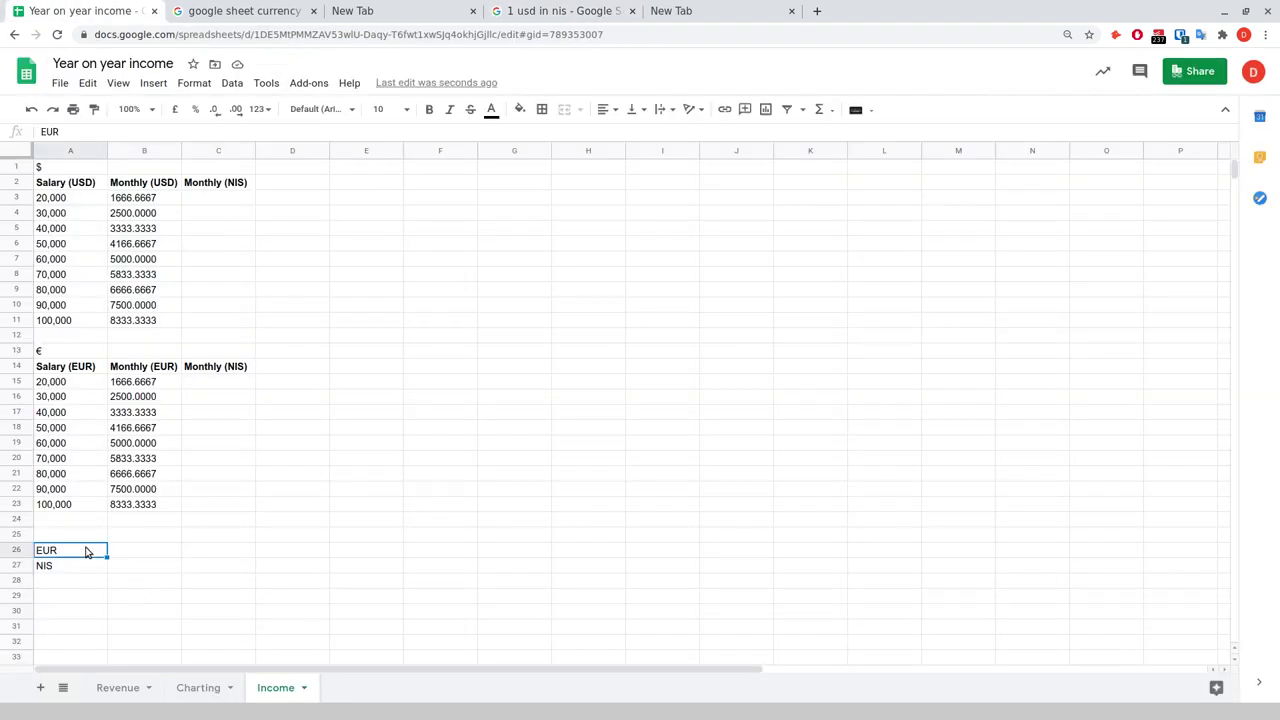
pyautogui.write('USD')
pyautogui.press('Return')
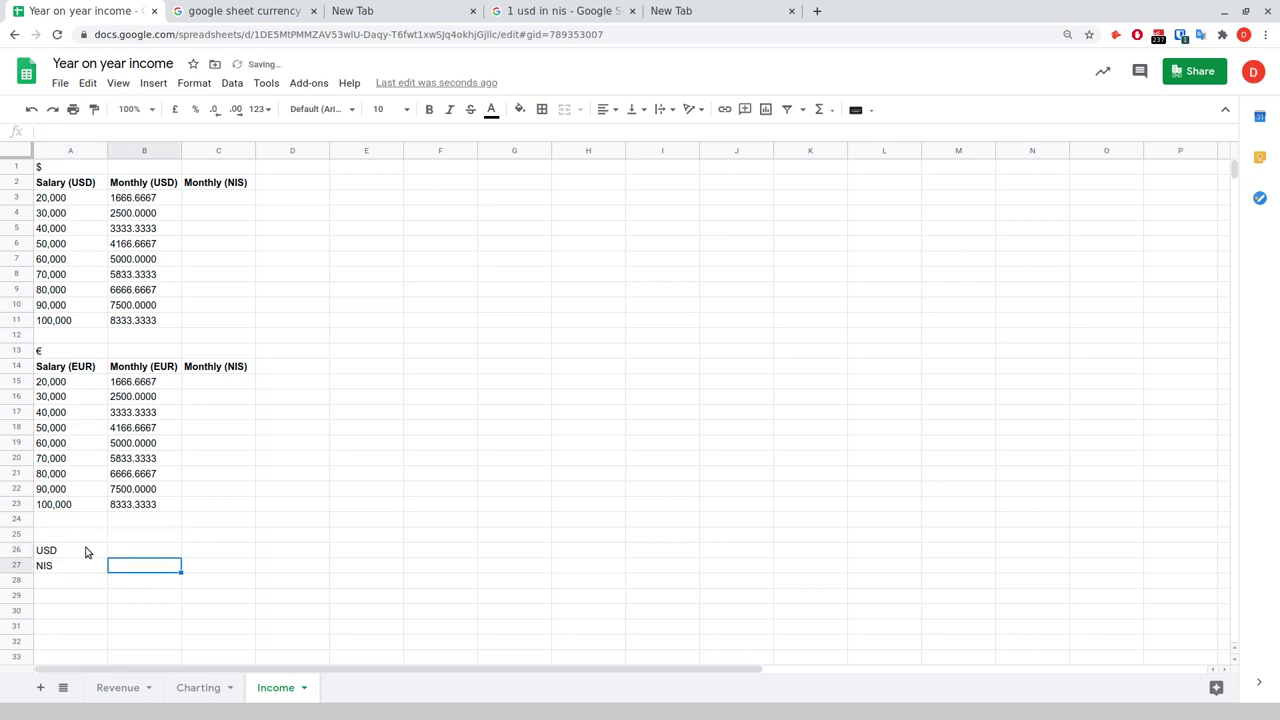
pyautogui.press('Up')
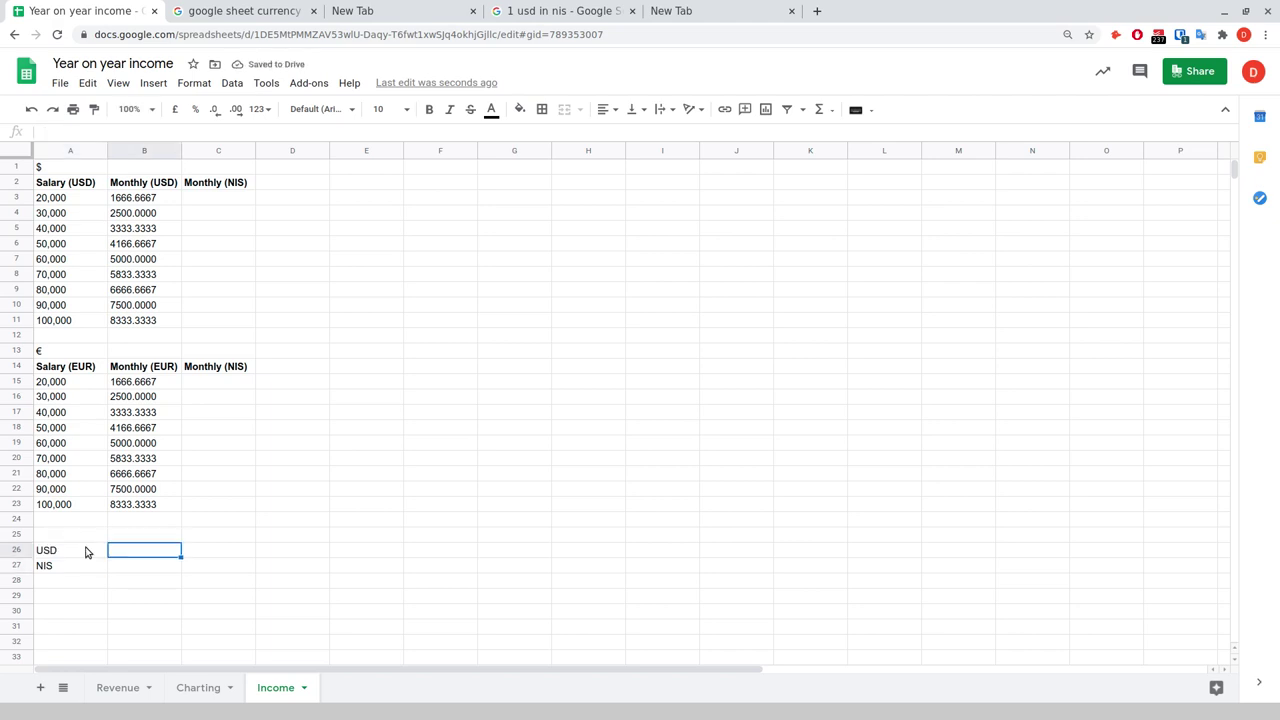
pyautogui.write('3.44')
pyautogui.click(278, 535)
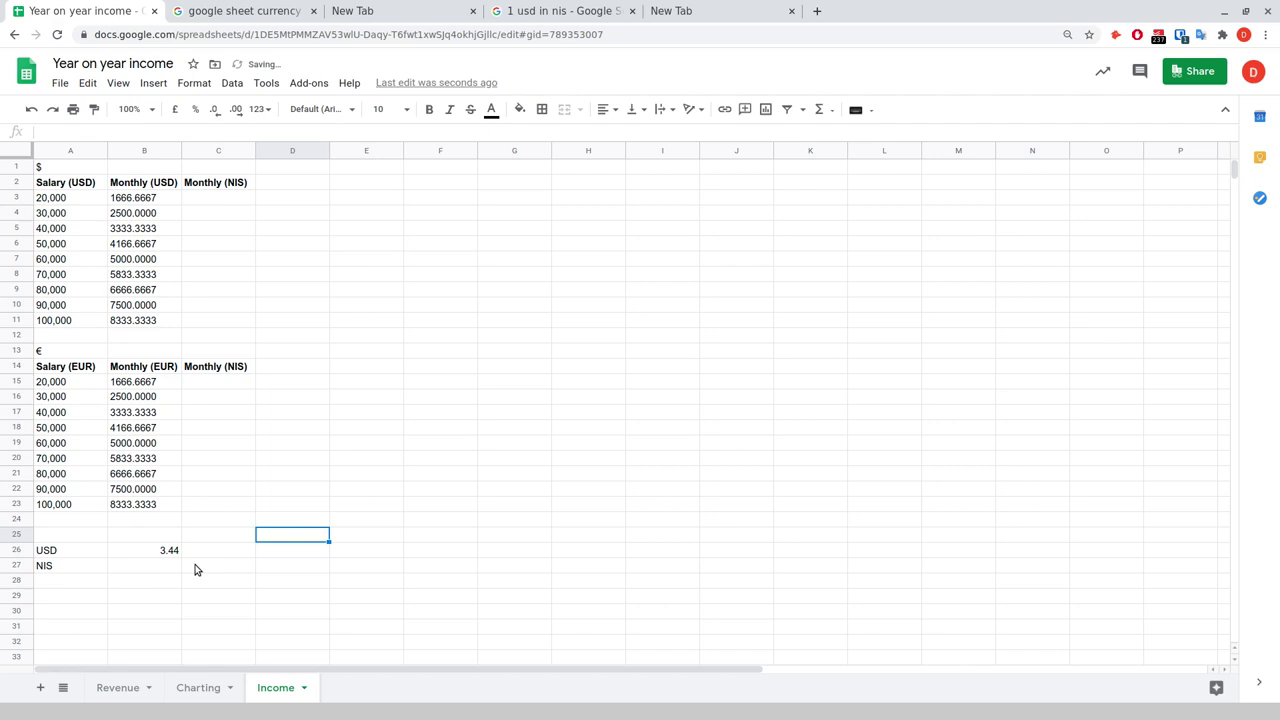
# Clear the manual exchange-rate entries in the range A26:B27.
pyautogui.click(170, 553)
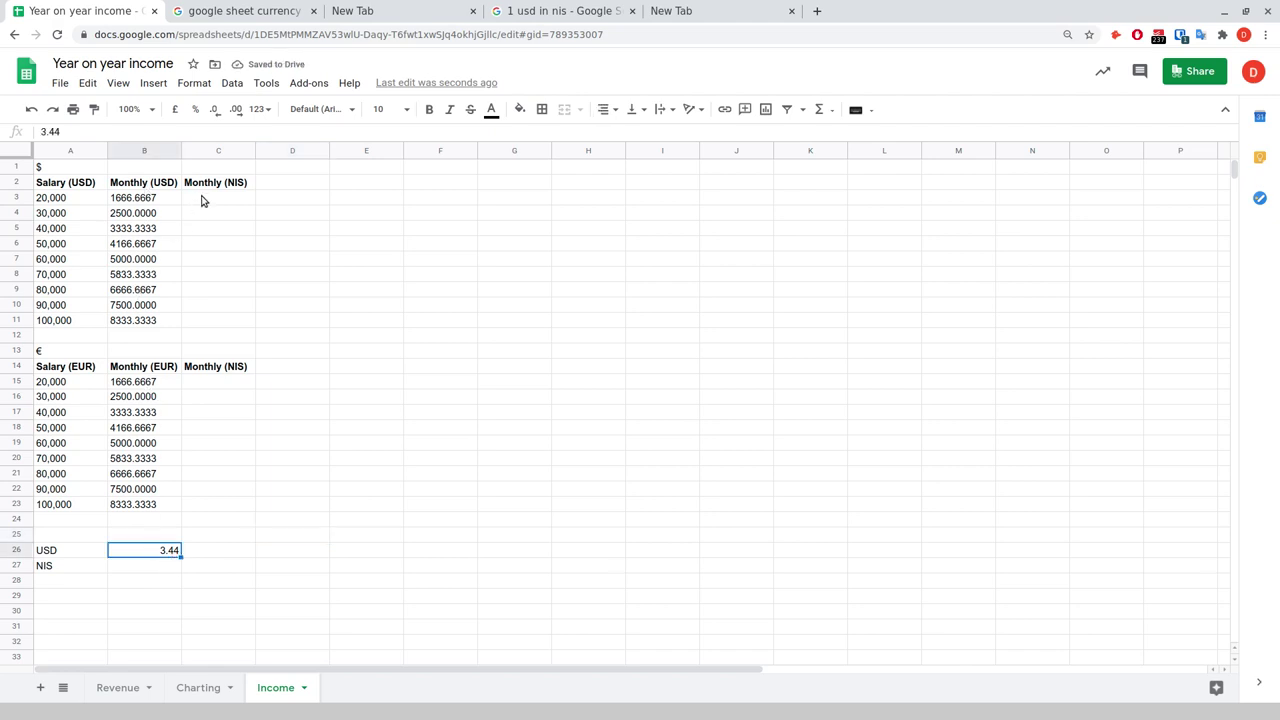
pyautogui.click(55, 552)
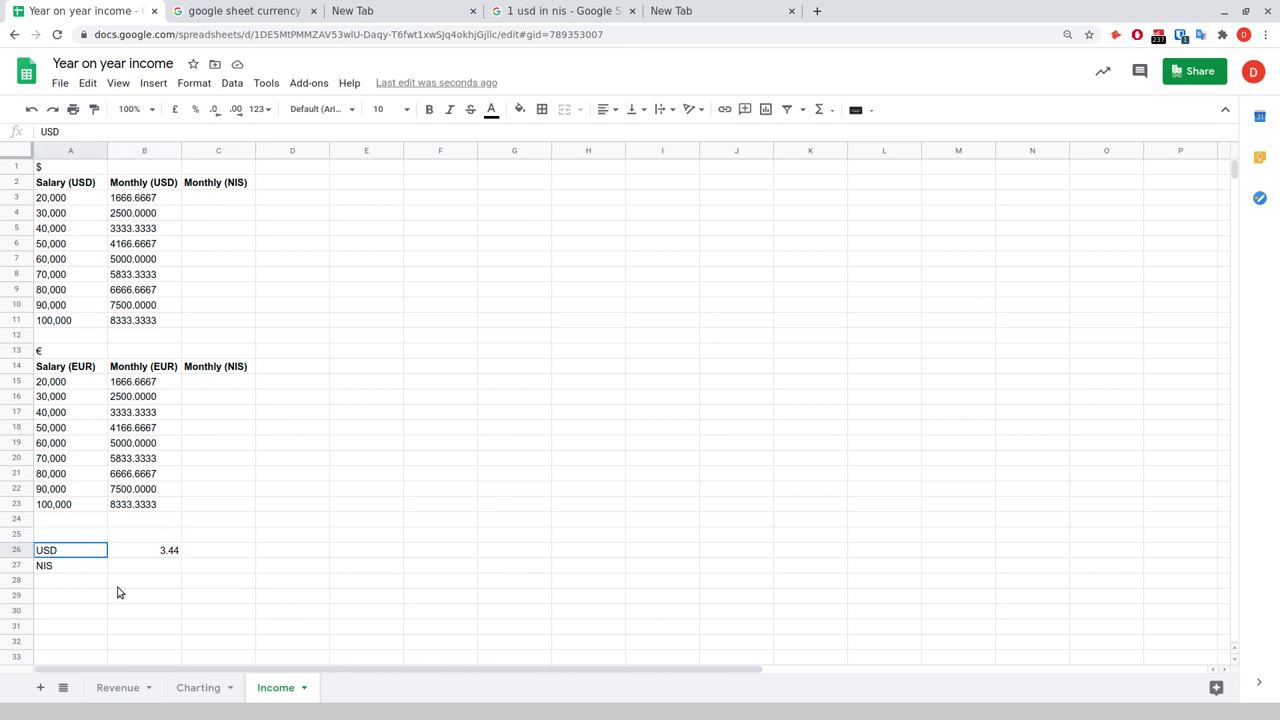
pyautogui.keyDown('shift'); pyautogui.click(177, 574); pyautogui.keyUp('shift')
pyautogui.press('Delete')
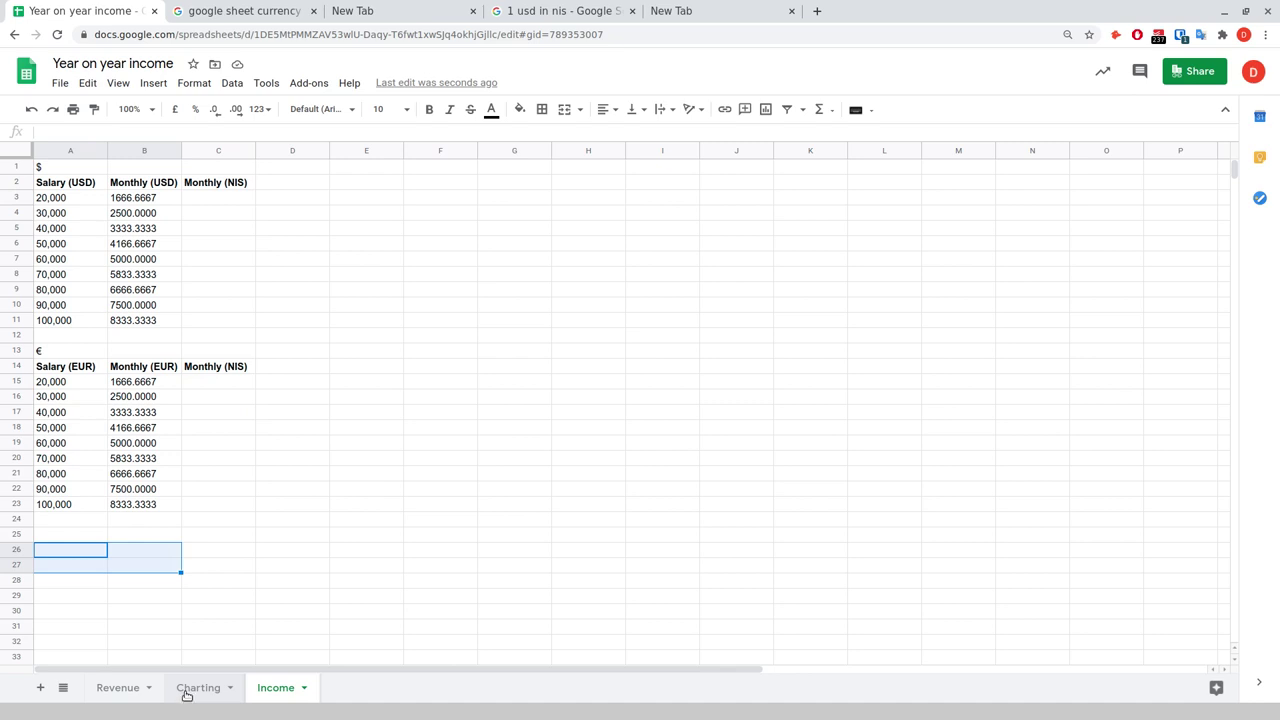
# Review the annual USD salaries in A3:A11 and fill the monthly formula =A3/12 from B3 down to B11.
pyautogui.click(66, 248)
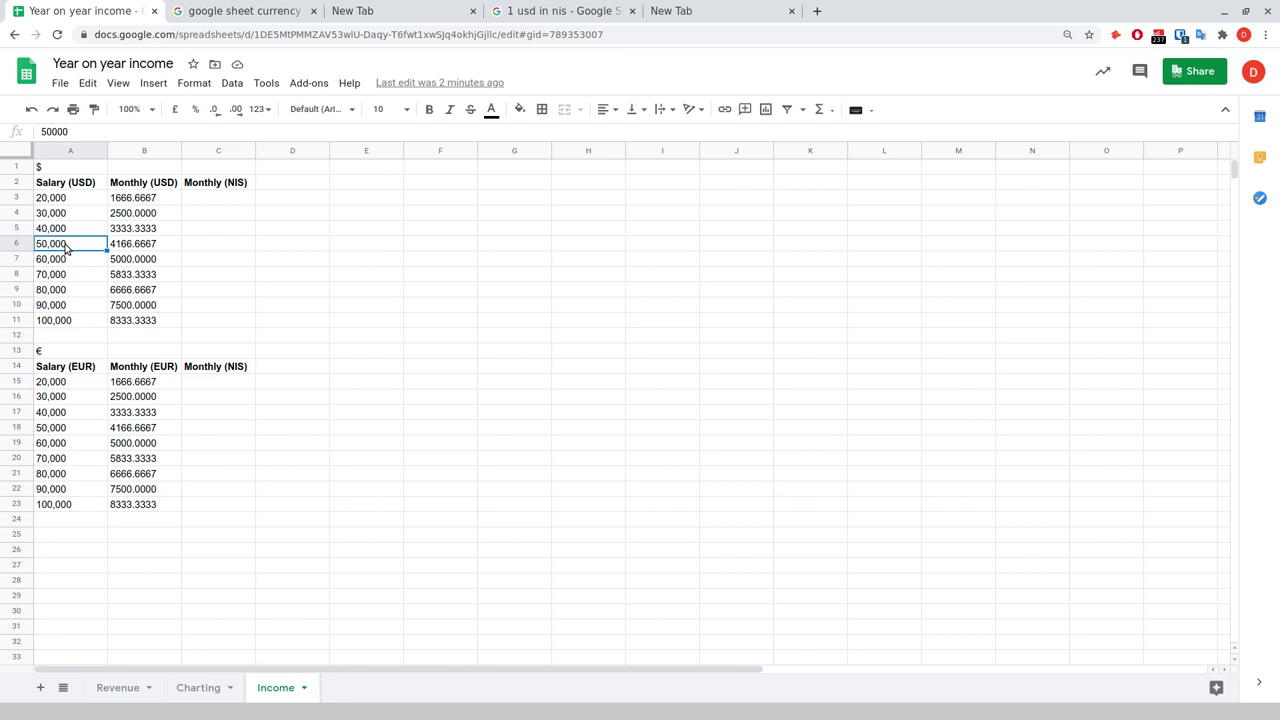
pyautogui.click(55, 202)
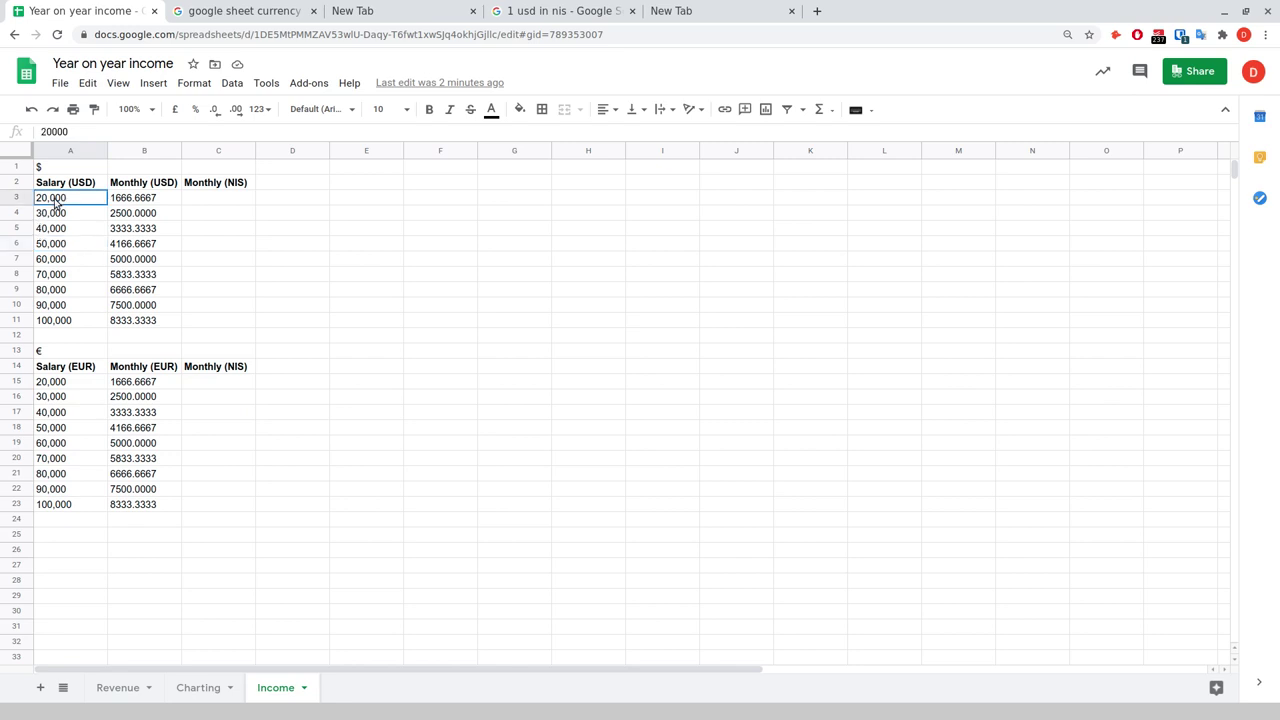
pyautogui.moveTo(55, 202); pyautogui.dragTo(63, 328)
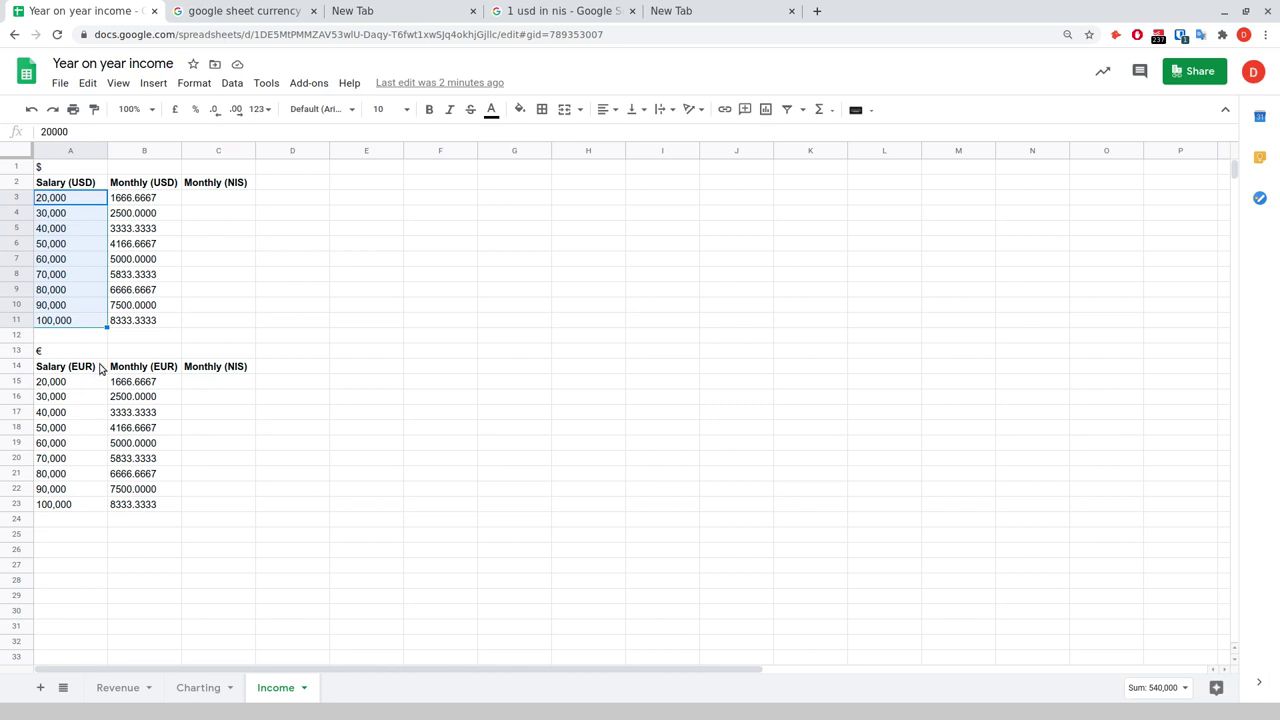
pyautogui.click(148, 203)
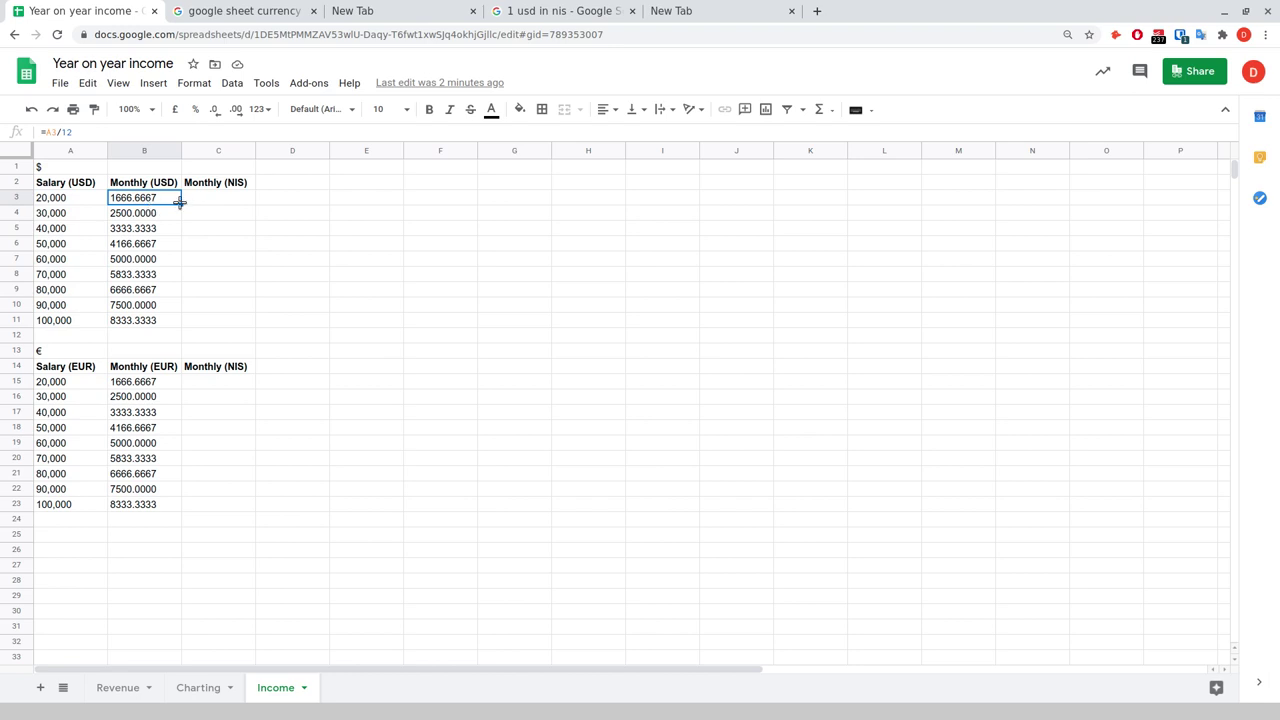
pyautogui.moveTo(181, 204); pyautogui.dragTo(170, 327)
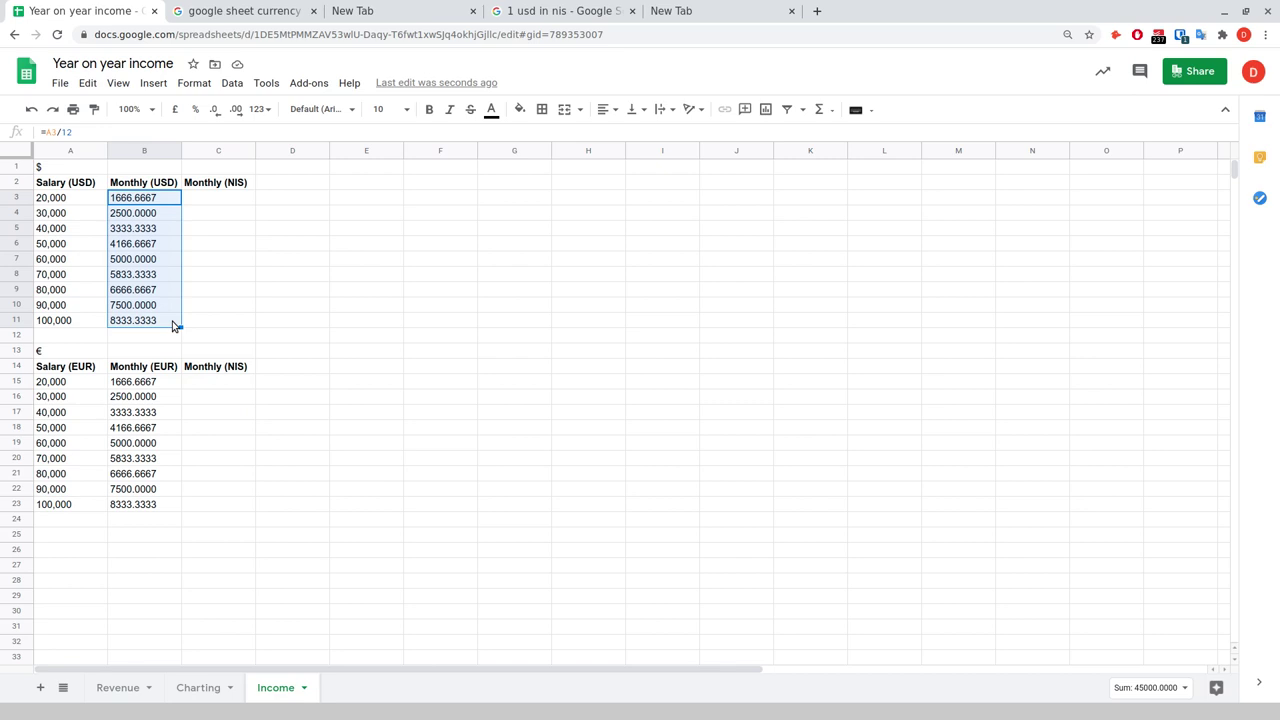
pyautogui.click(73, 203)
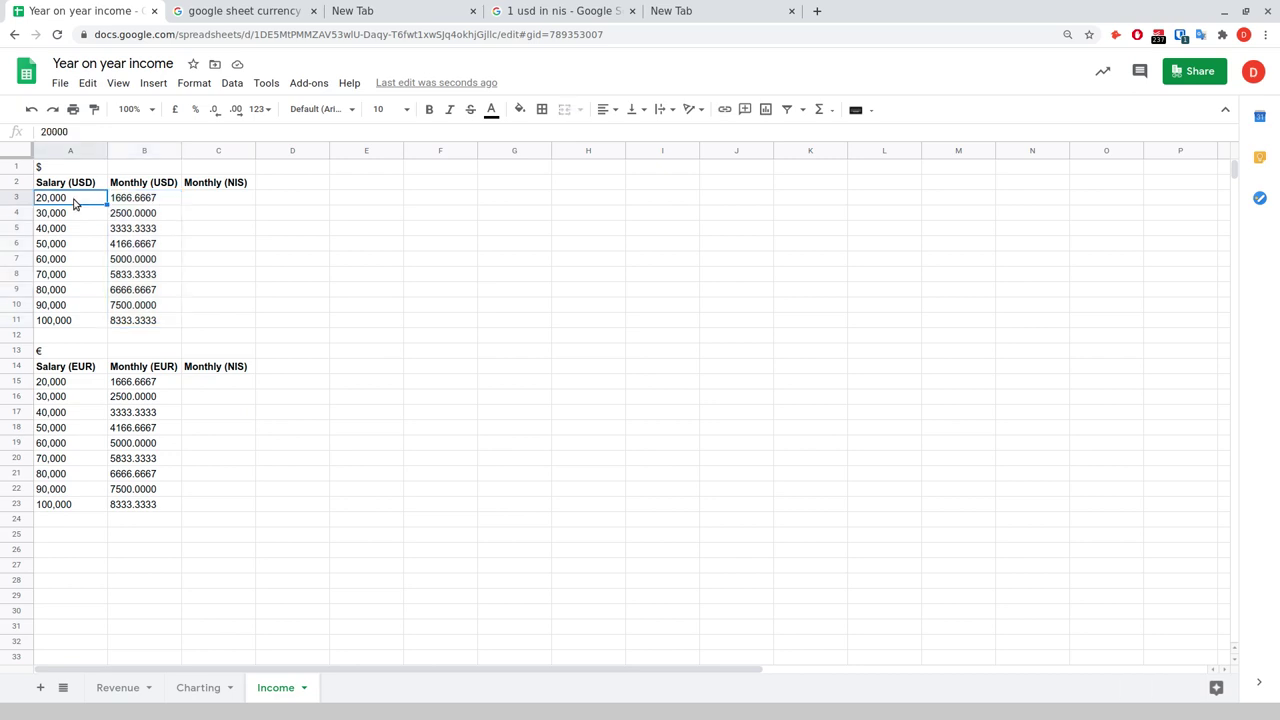
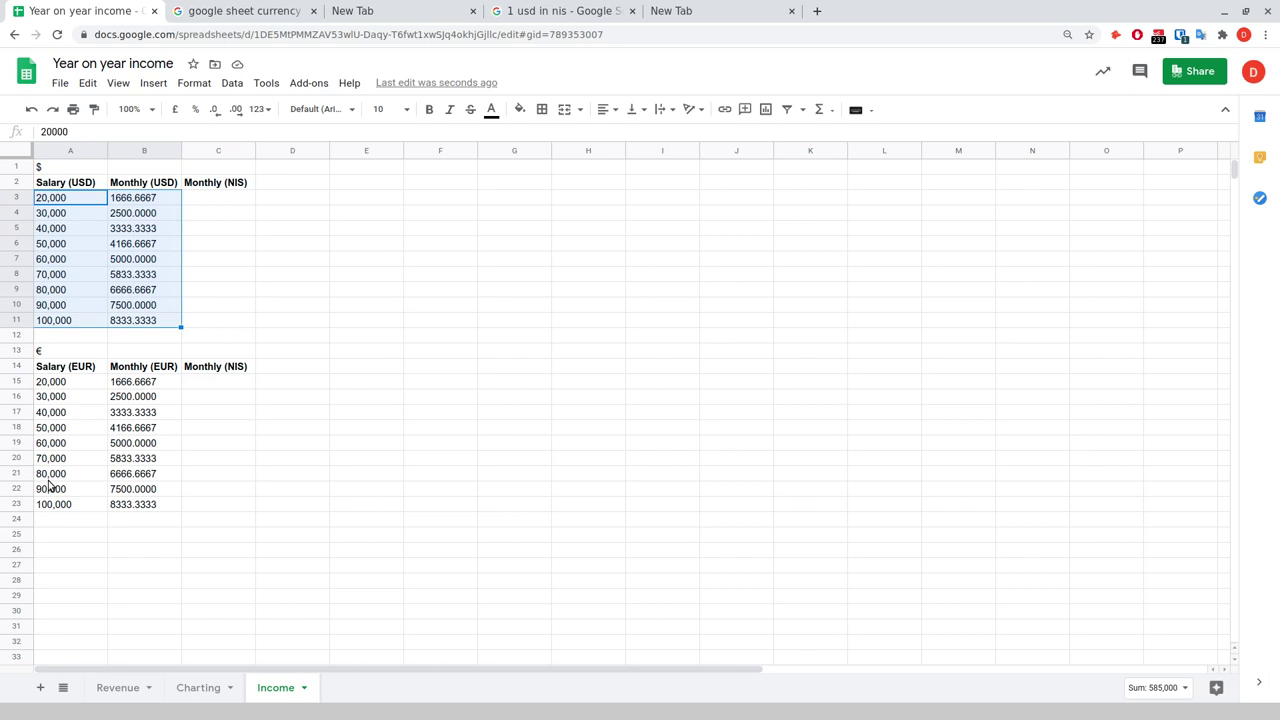
# Select C3, the first cell under Monthly (NIS), and search Google for "1 usd in eur".
pyautogui.click(235, 200)
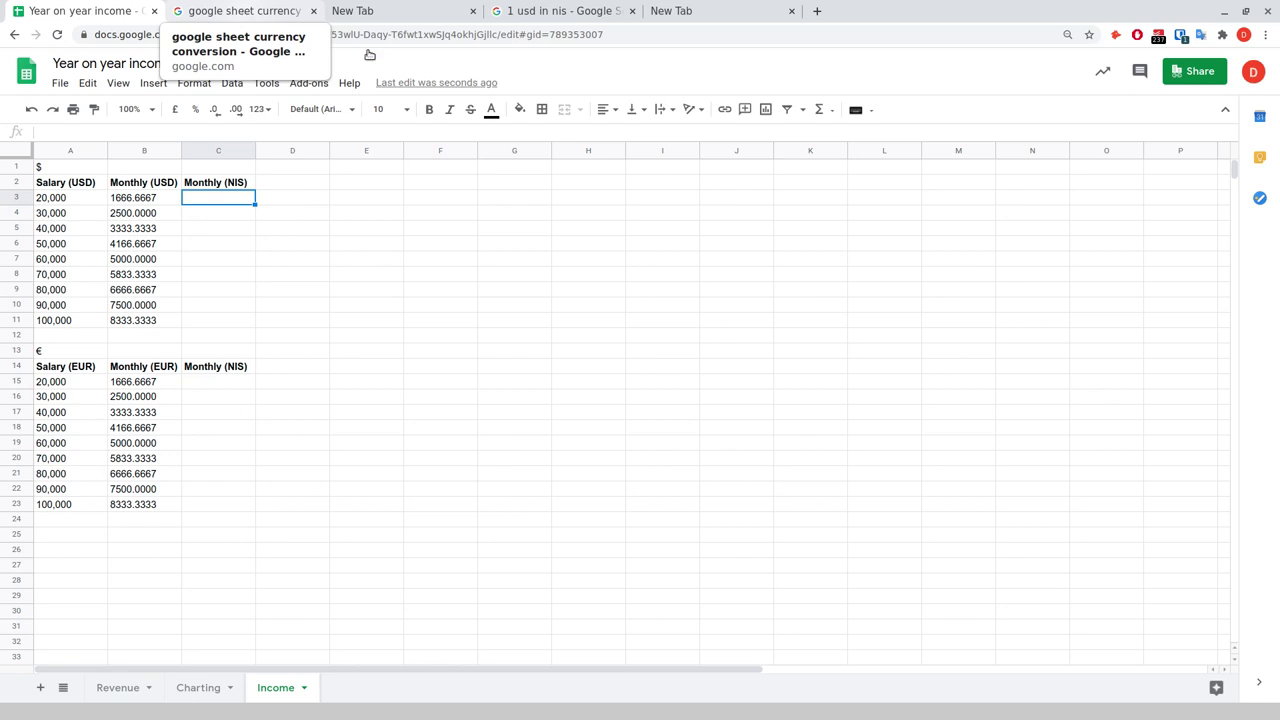
pyautogui.click(553, 10)
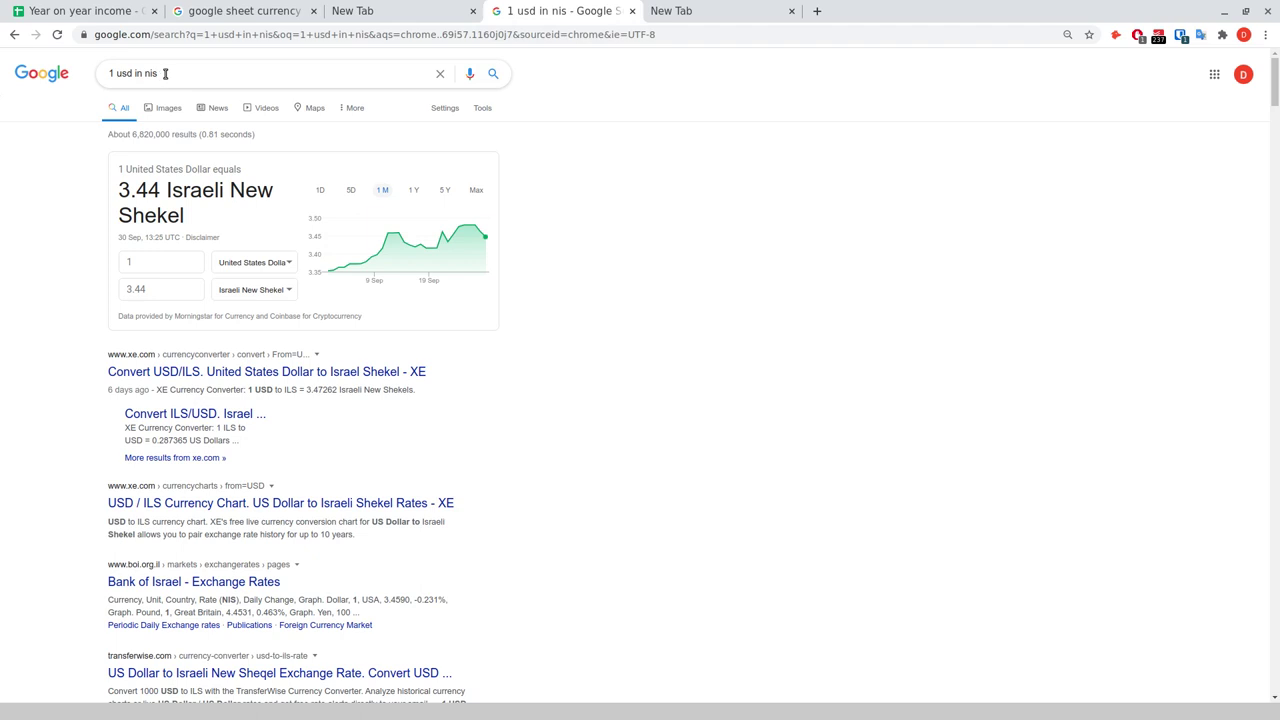
pyautogui.click(166, 73)
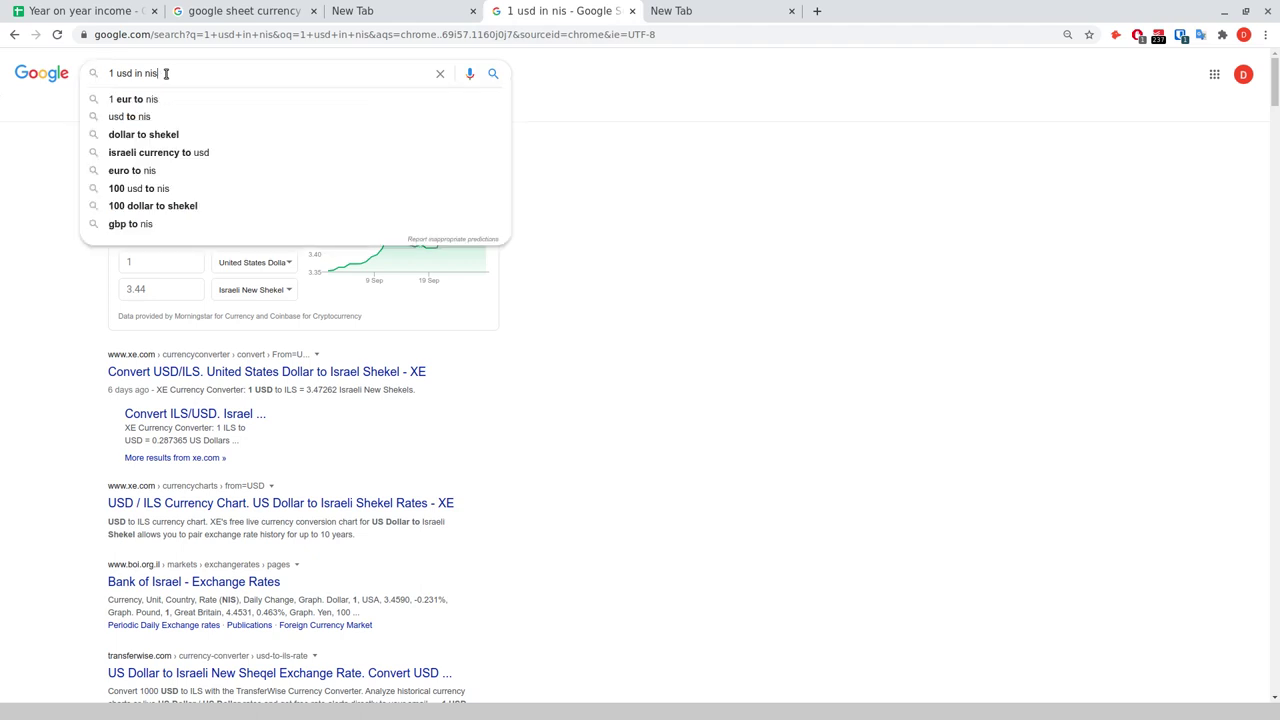
pyautogui.press('BackSpace')
pyautogui.press('BackSpace')
pyautogui.press('BackSpace')
pyautogui.write('eur')
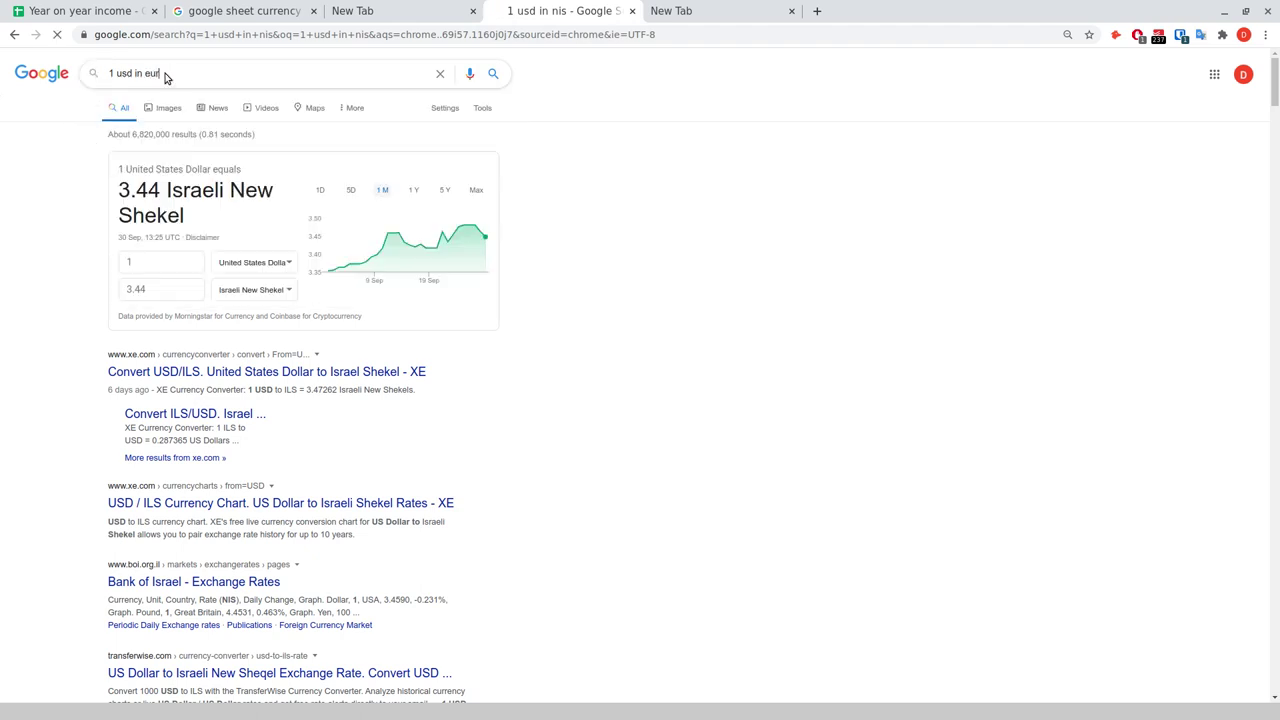
pyautogui.press('Return')
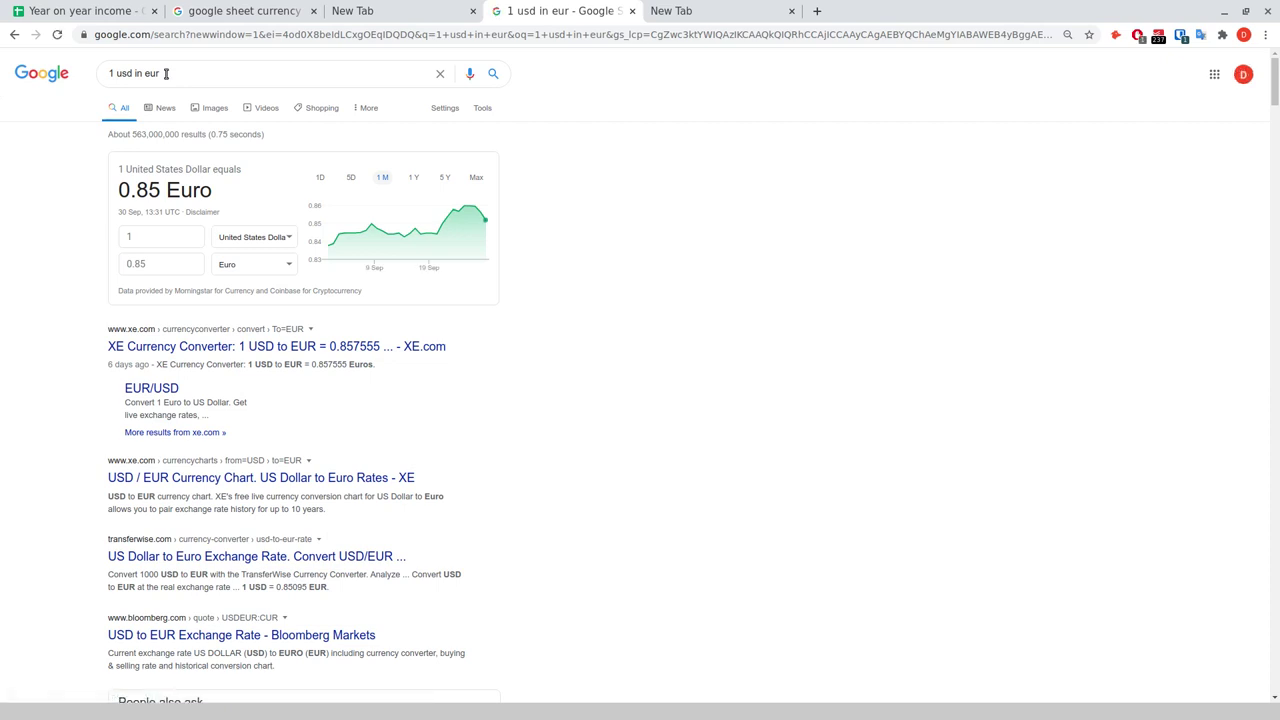
# Search Google for "1 eur in nis" to look up the euro to shekel rate.
pyautogui.moveTo(121, 73); pyautogui.dragTo(206, 72)
pyautogui.press('BackSpace')
pyautogui.write('eur in nis')
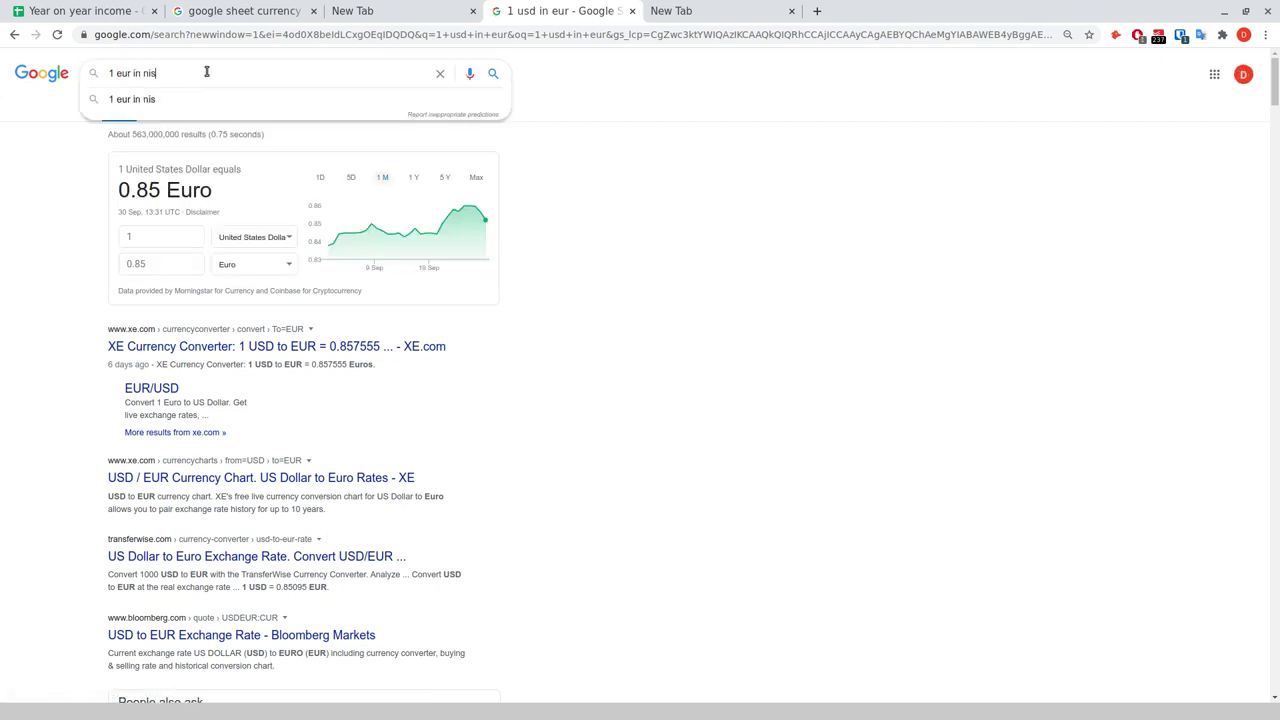
pyautogui.press('Return')
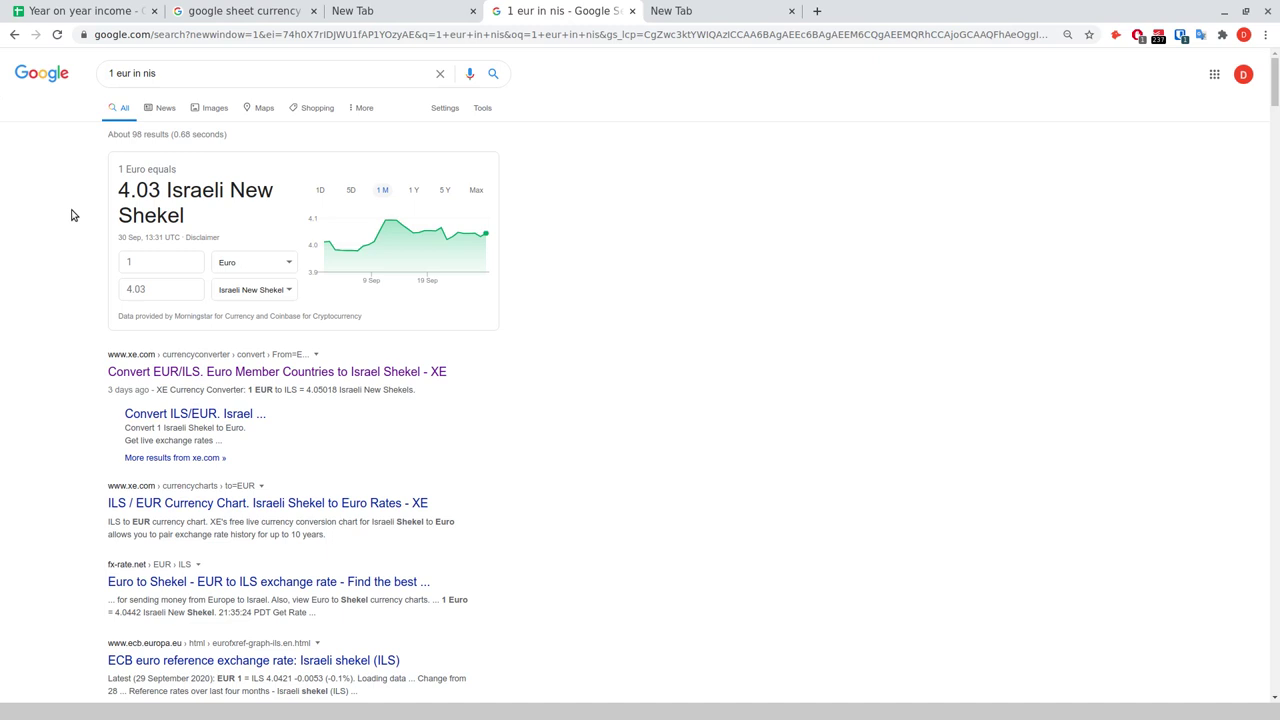
# Copy the GOOGLEFINANCE("CURRENCY:USDGBP" part of the formula from the Google sheet currency conversion results.
pyautogui.click(229, 13)
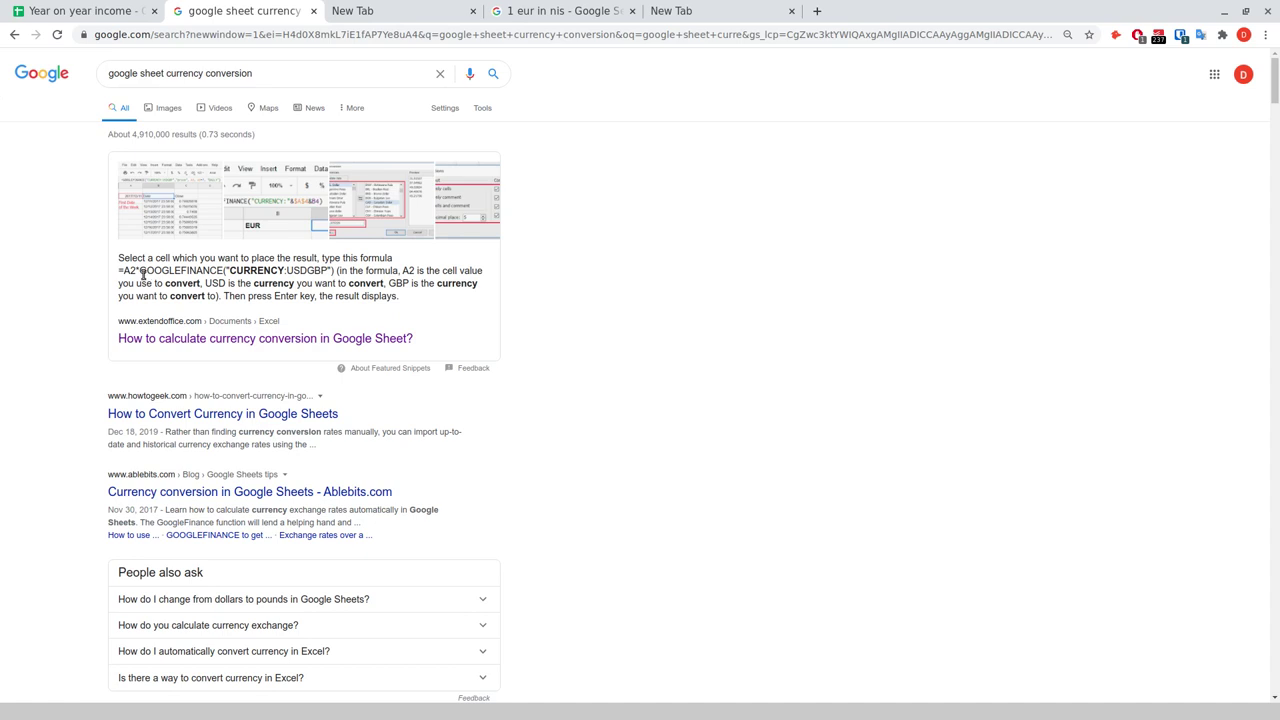
pyautogui.moveTo(137, 270); pyautogui.dragTo(335, 271)
pyautogui.rightClick(335, 271)
pyautogui.click(355, 278)
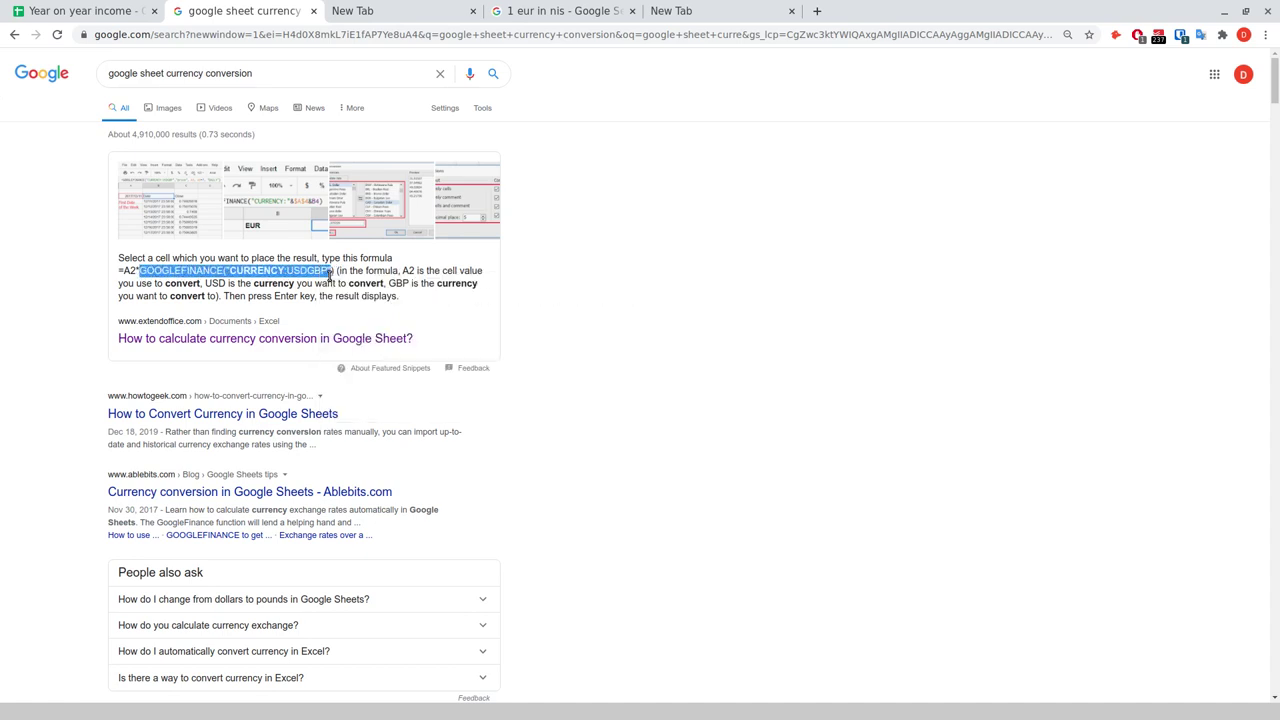
# Back in the Income sheet, begin a formula in C3 that multiplies B3 by the copied GOOGLEFINANCE("CURRENCY:USDGBP" function.
pyautogui.click(138, 6)
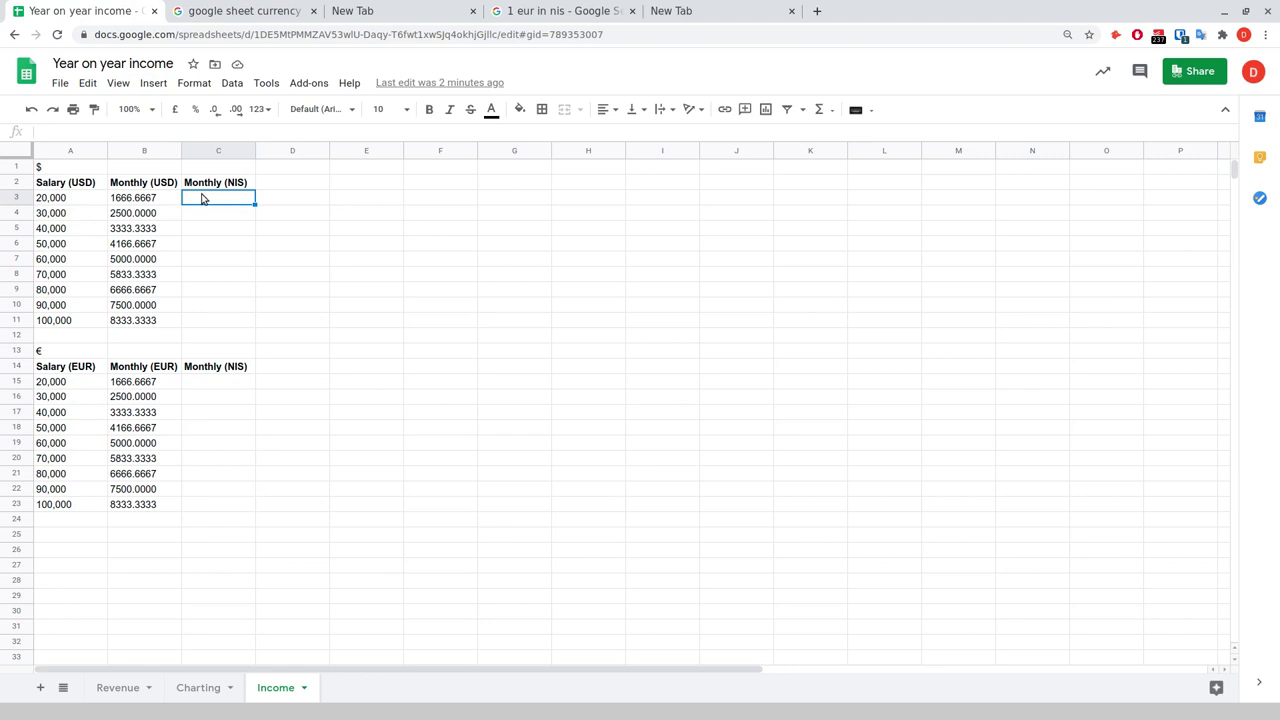
pyautogui.write('=B')
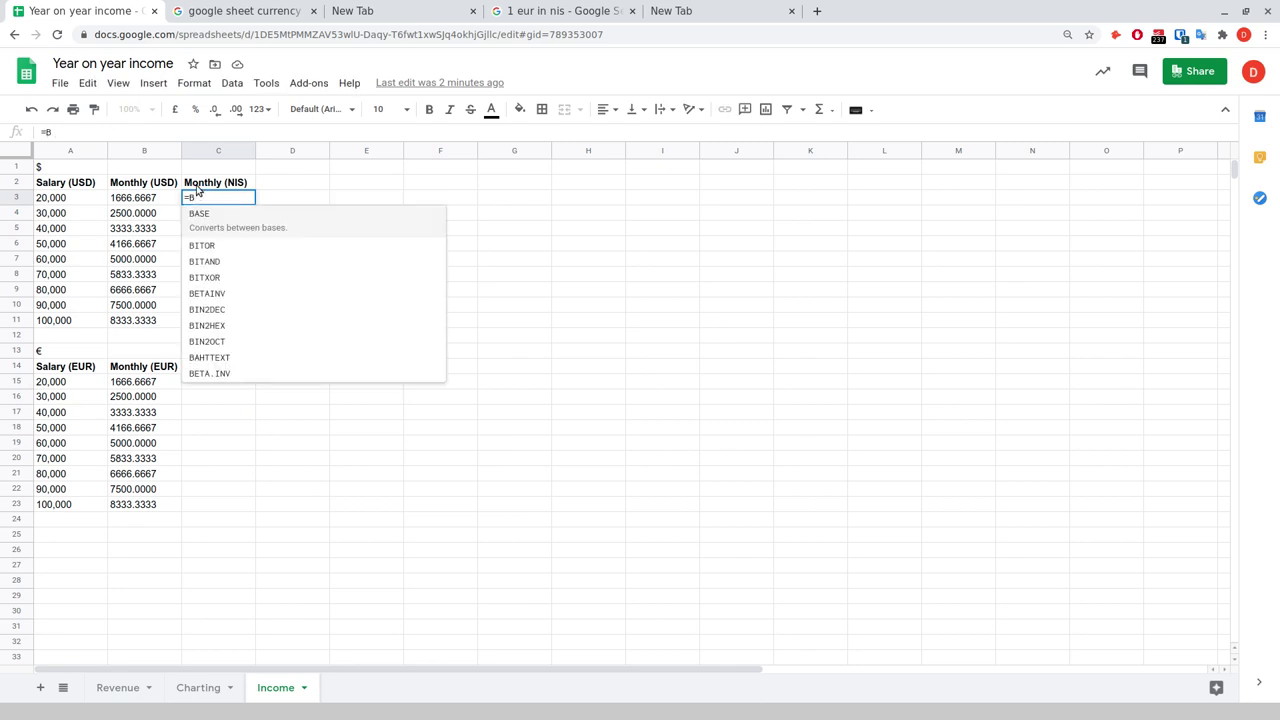
pyautogui.click(78, 131)
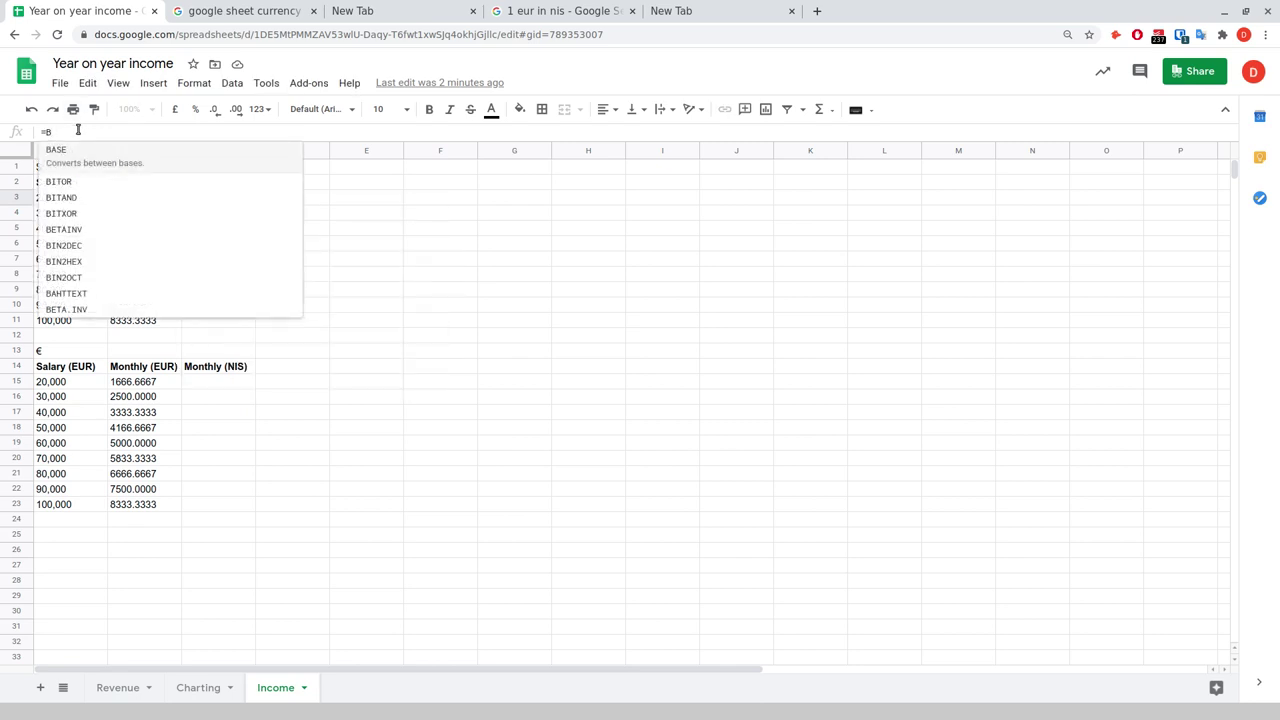
pyautogui.write('2')
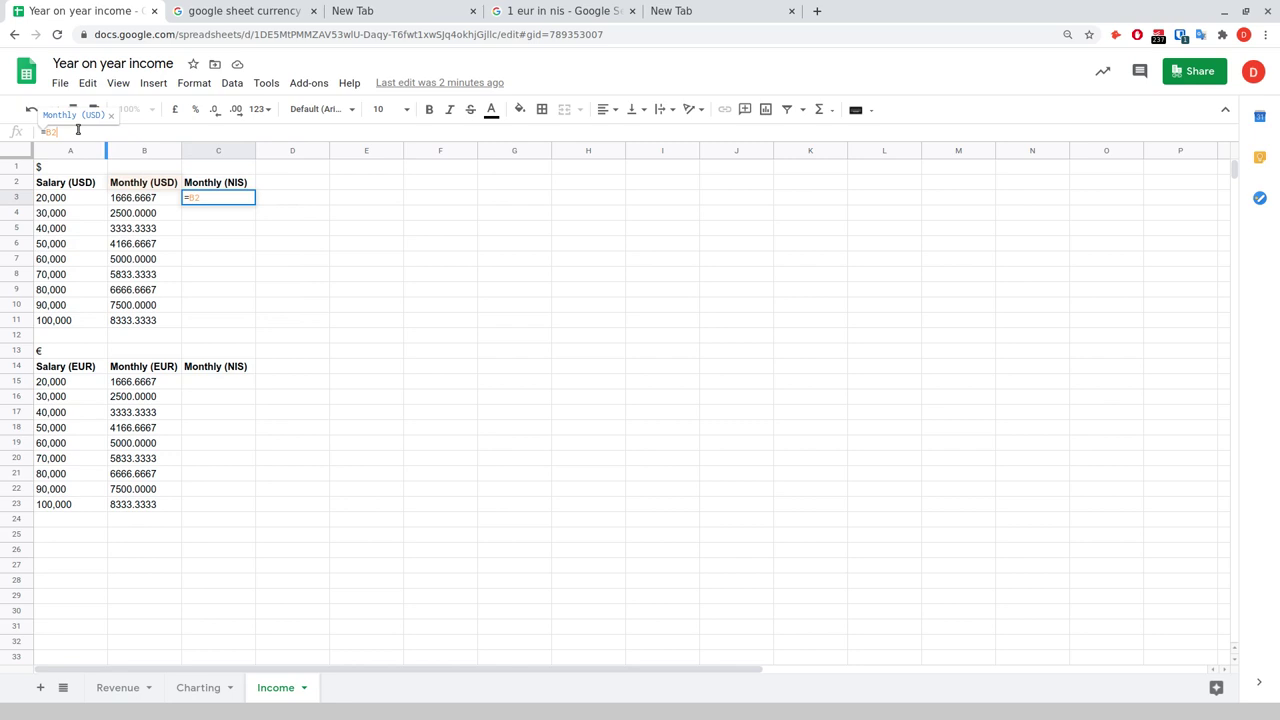
pyautogui.press('BackSpace')
pyautogui.write('3')
pyautogui.hotkey('ctrl', 'v')
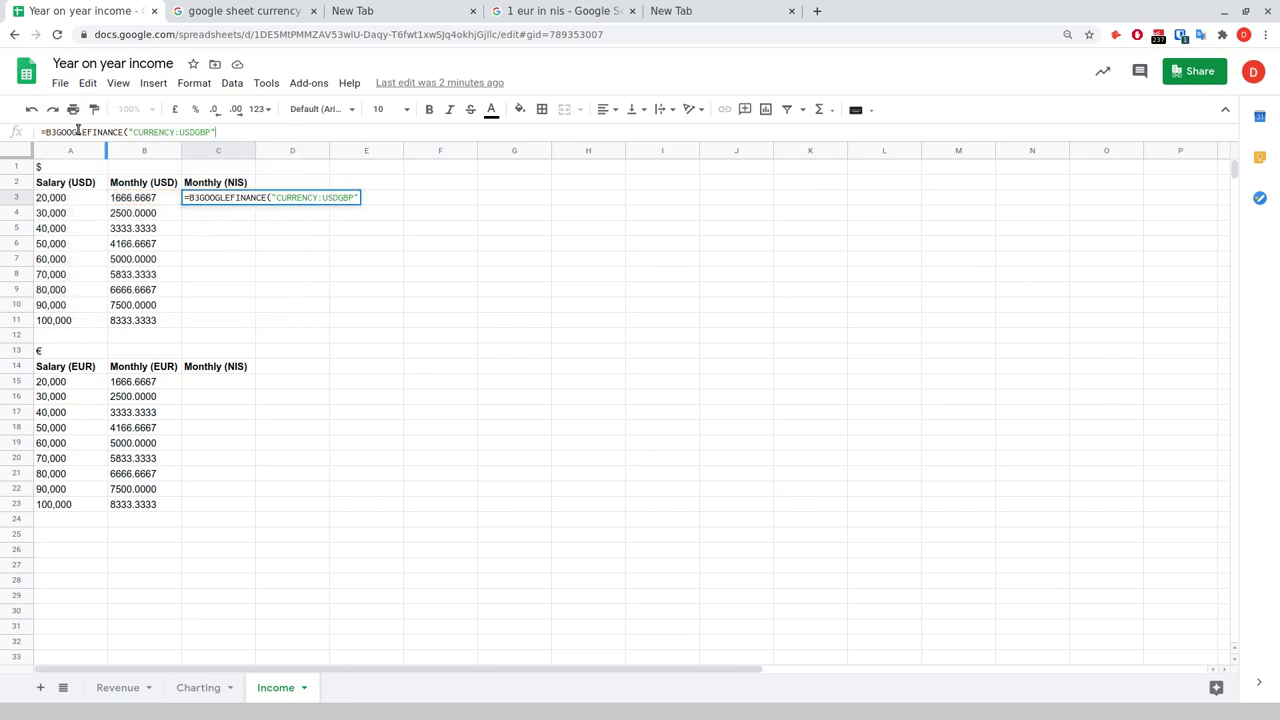
pyautogui.click(56, 131)
pyautogui.write('*')
# Complete the C3 formula as =B3*GOOGLEFINANCE("CURRENCY:USDILS") by replacing the target currency with ILS and closing the parenthesis.
pyautogui.press('Right')
pyautogui.press('Right')
pyautogui.press('Right')
pyautogui.press('Right')
pyautogui.press('Right')
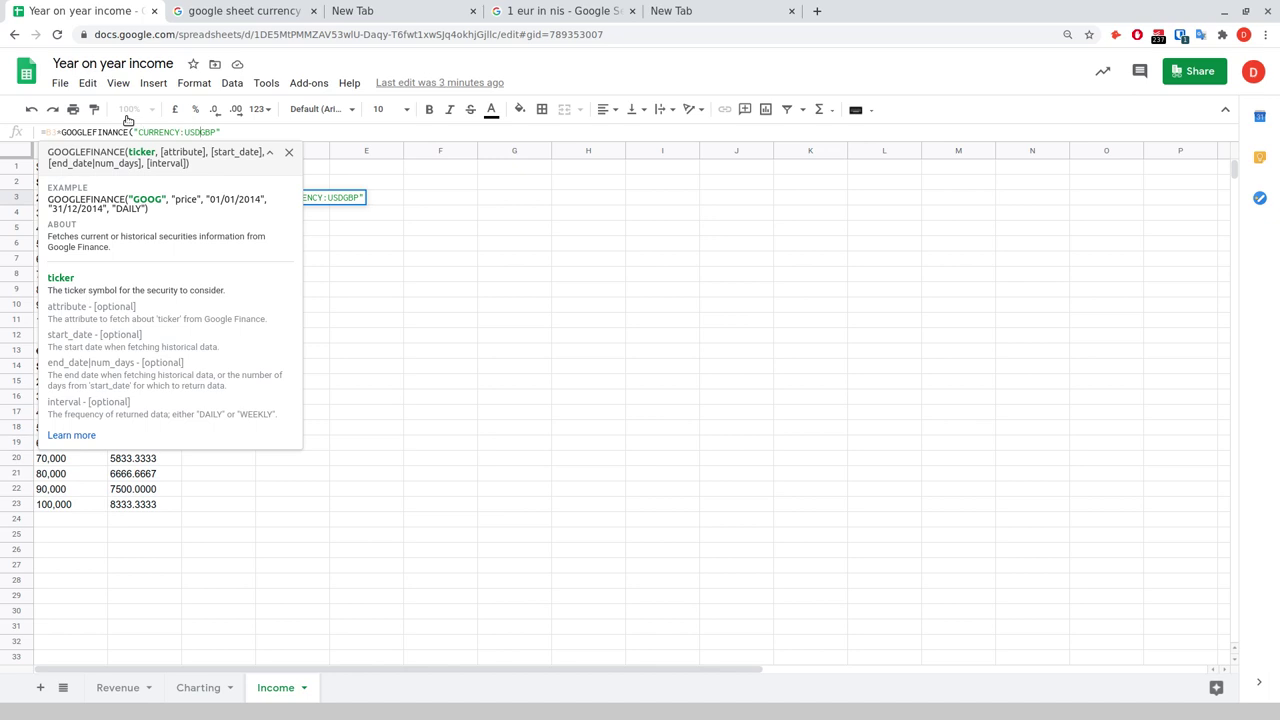
pyautogui.press('BackSpace')
pyautogui.press('BackSpace')
pyautogui.press('BackSpace')
pyautogui.write('ILS')
pyautogui.write(')')
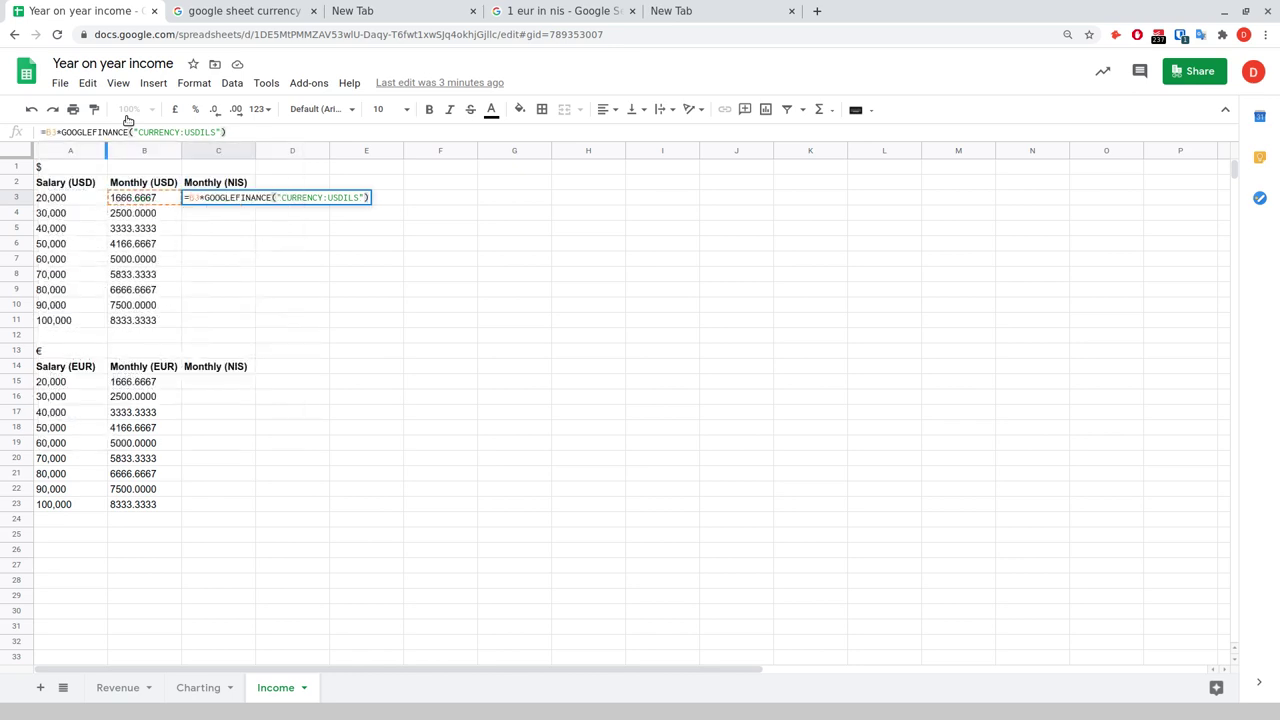
pyautogui.press('Return')
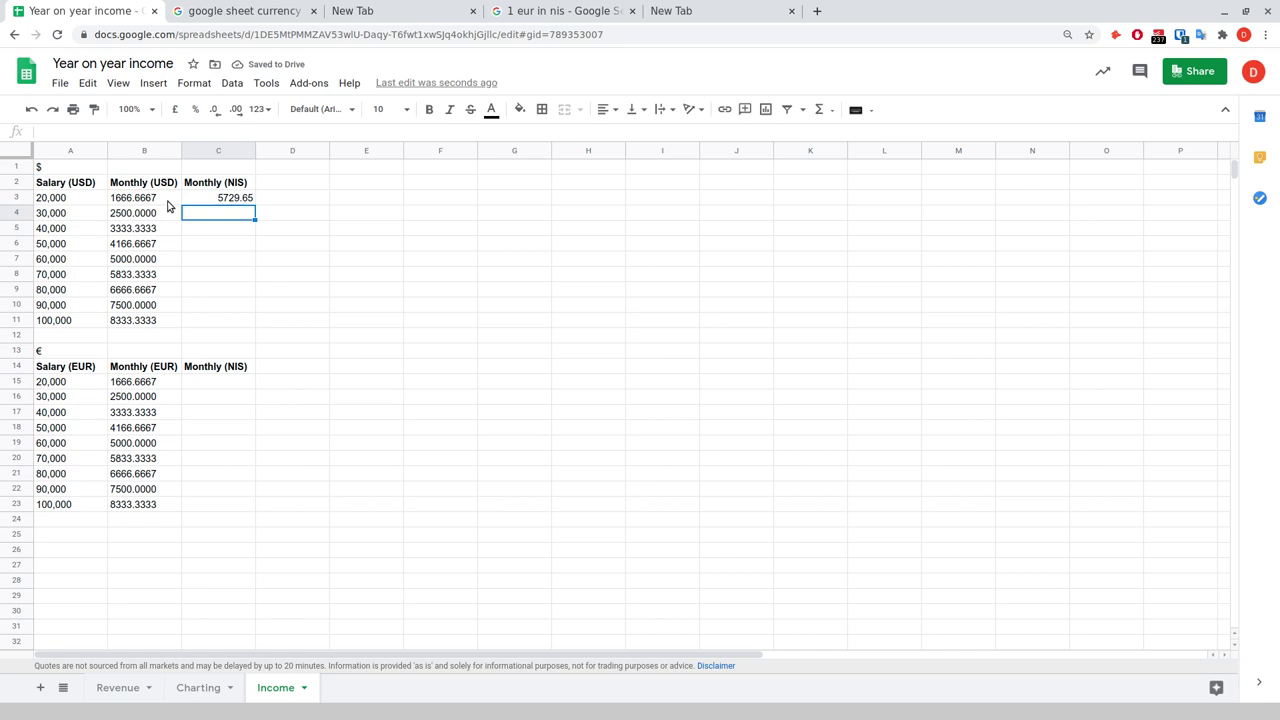
# Fill the C3 formula down through C11 and display the shekel amounts without decimal places.
pyautogui.click(249, 198)
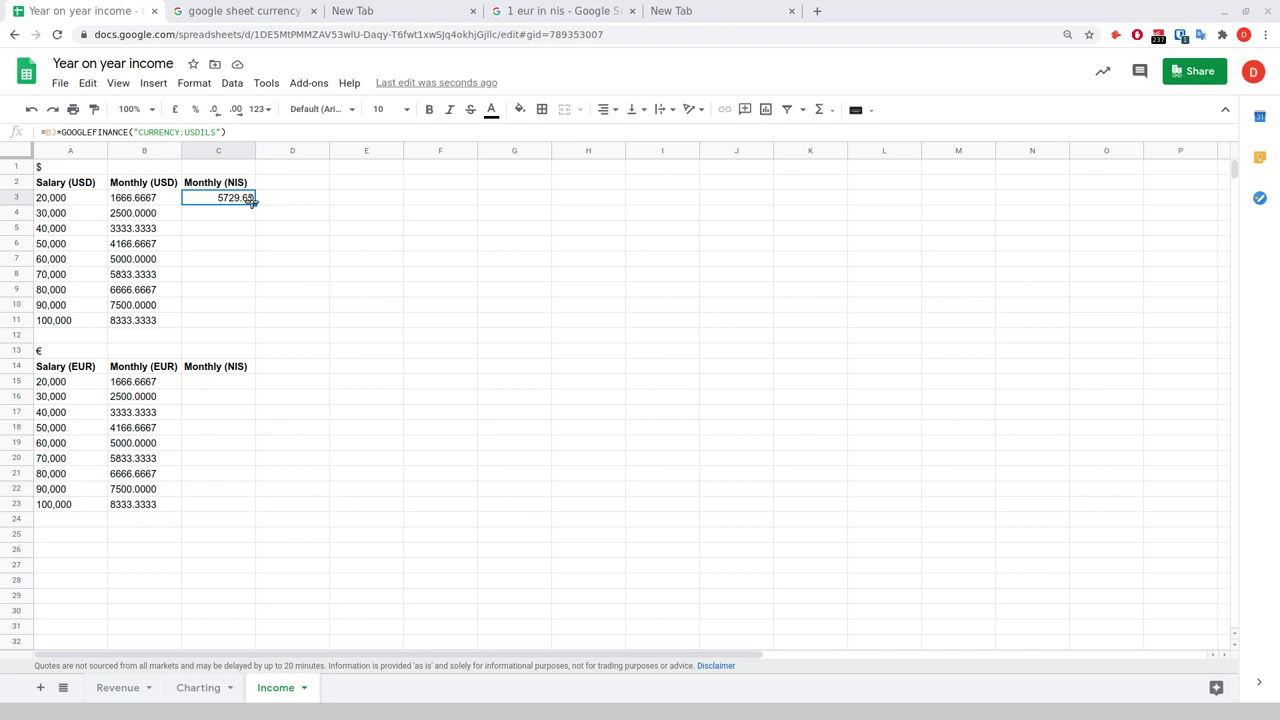
pyautogui.moveTo(252, 201); pyautogui.dragTo(251, 321)
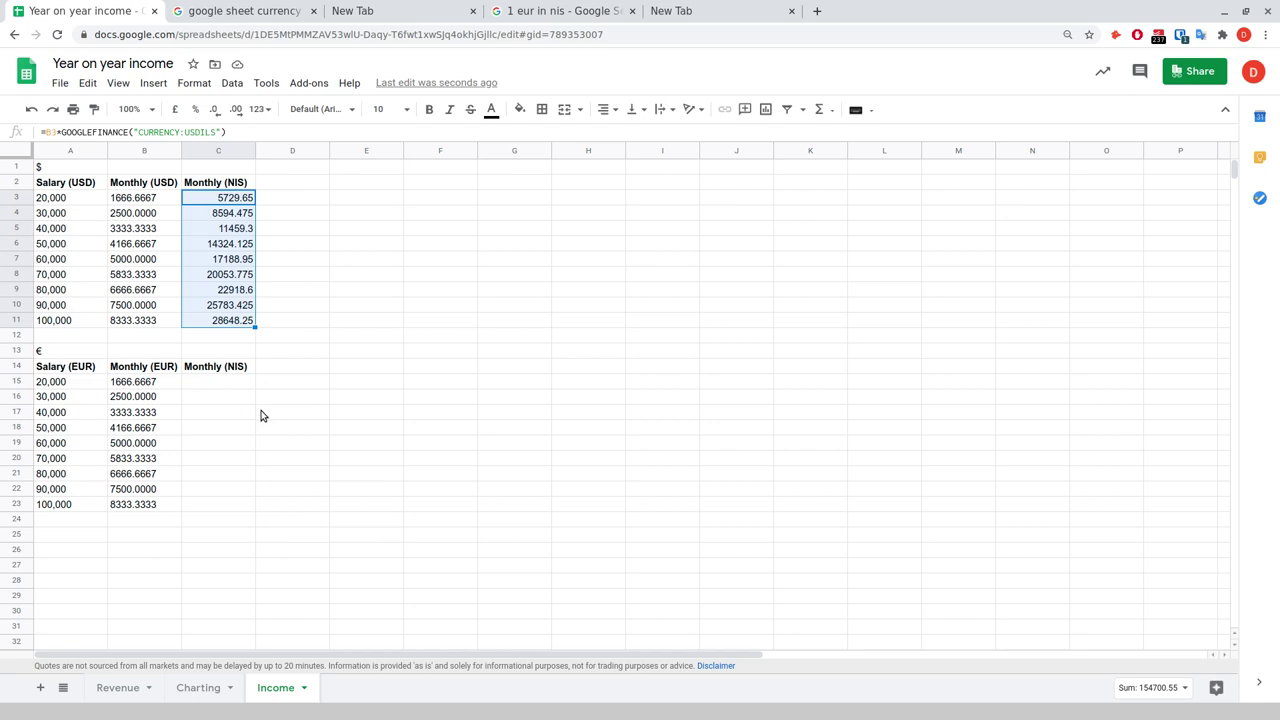
pyautogui.click(214, 113)
pyautogui.click(214, 113)
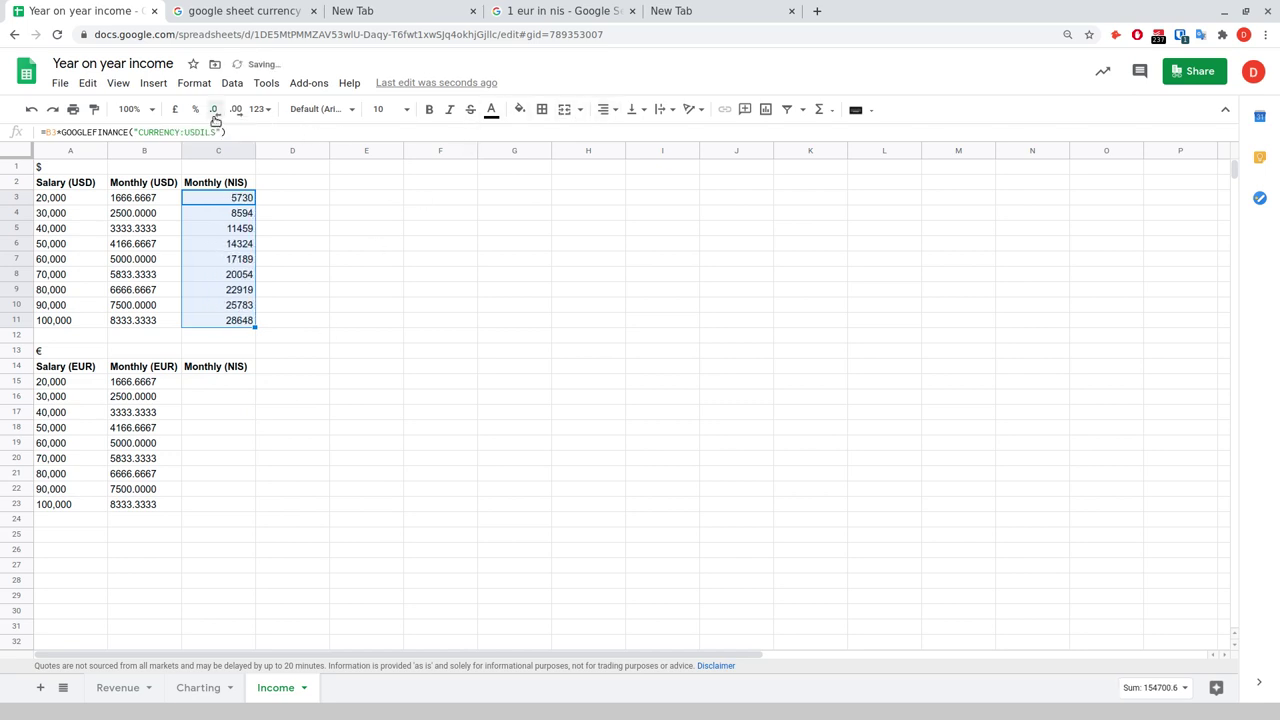
# Center-align the Monthly (NIS) amounts in C3:C11 of the dollar table.
pyautogui.click(603, 109)
pyautogui.click(620, 134)
pyautogui.click(558, 234)
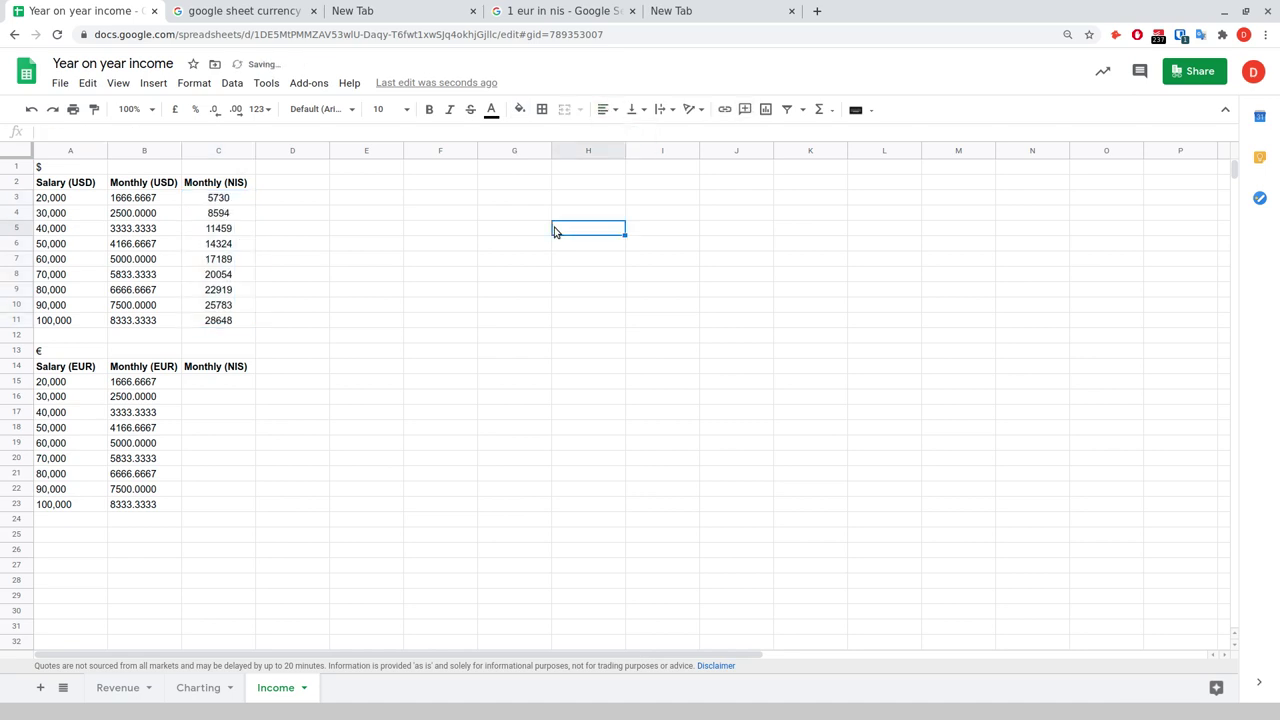
pyautogui.click(55, 248)
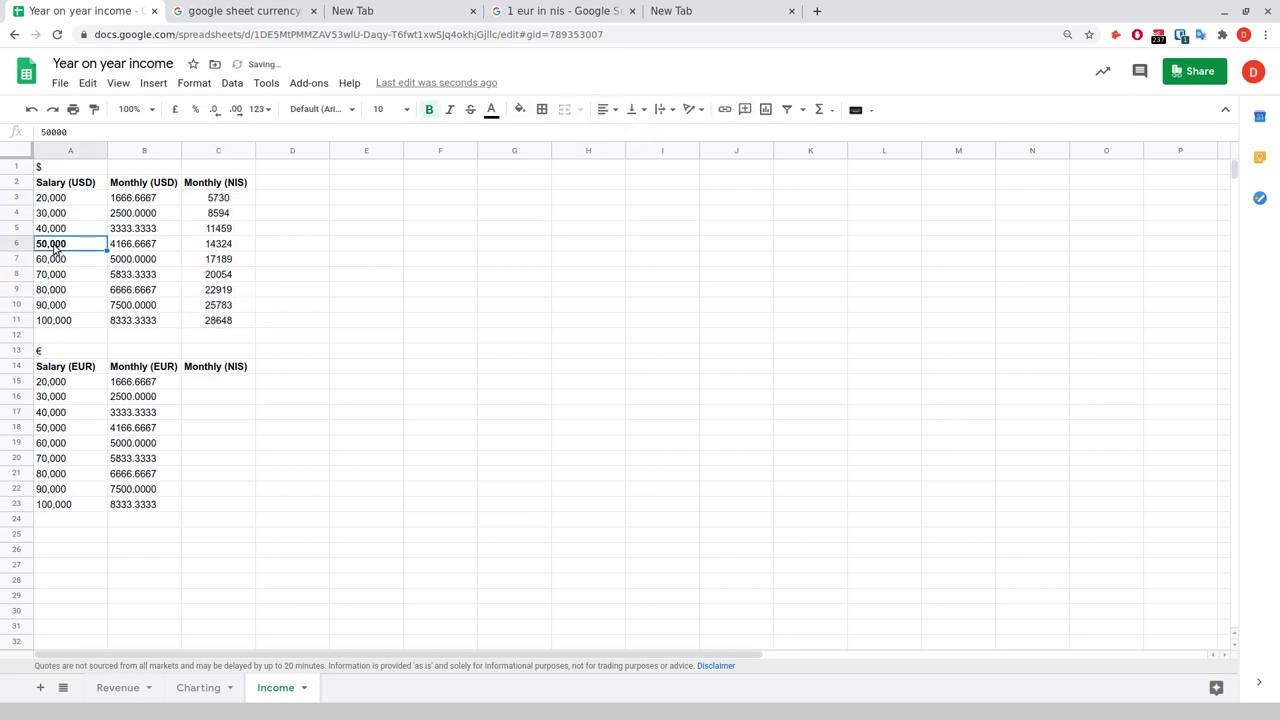
pyautogui.click(196, 247)
pyautogui.hotkey('ctrl', 'b')
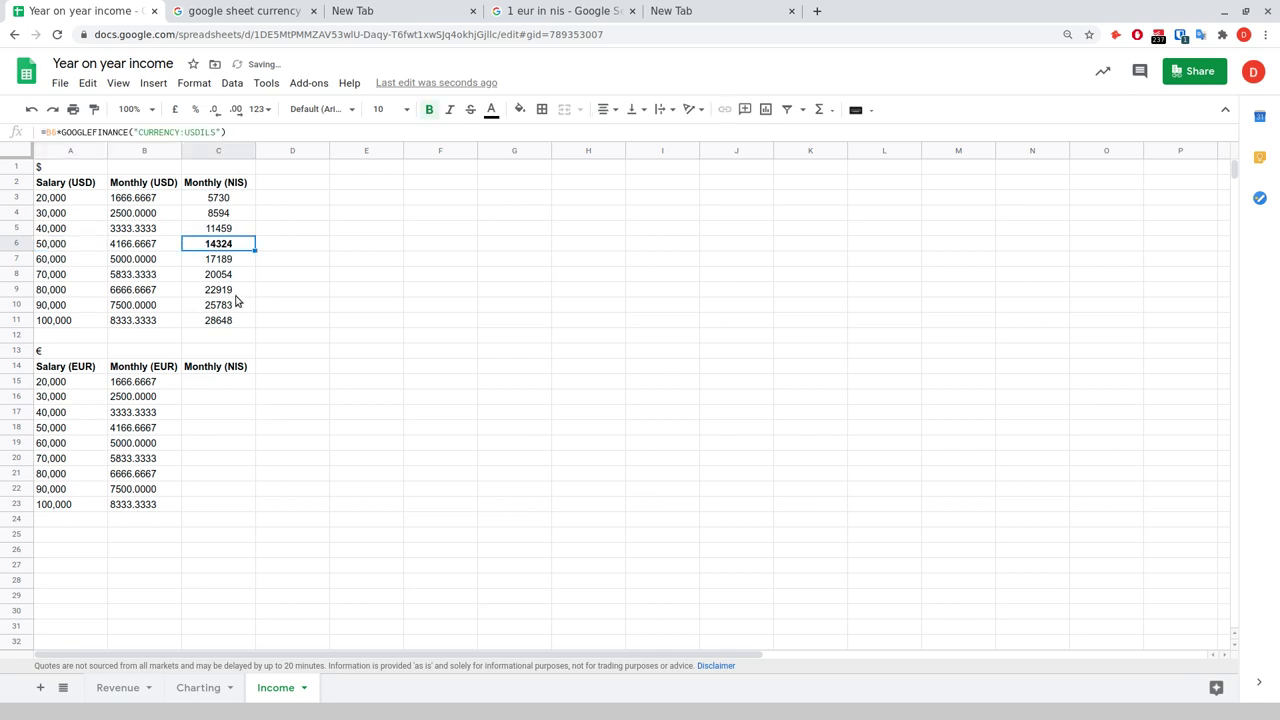
pyautogui.hotkey('ctrl', 'z')
# Copy the formula text from C3 into C15, the first Monthly (NIS) cell of the euro table, keeping its B3 reference.
pyautogui.click(196, 386)
pyautogui.click(228, 200)
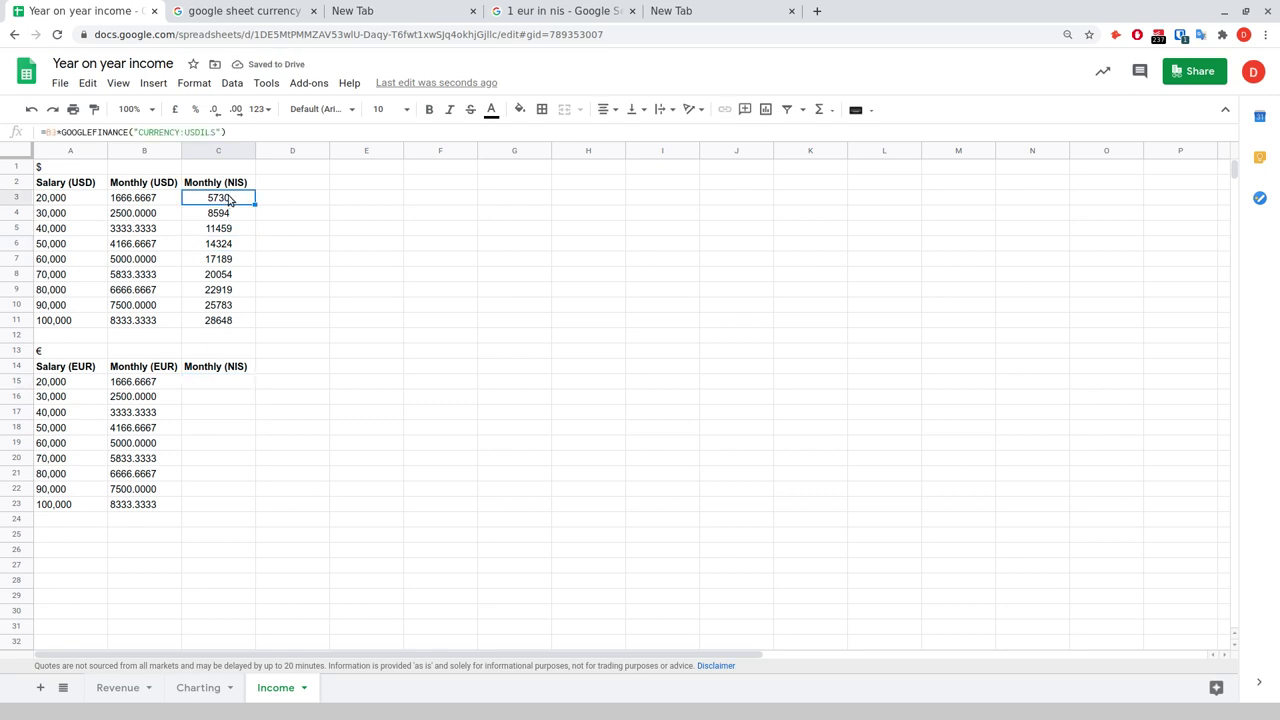
pyautogui.tripleClick(66, 130)
pyautogui.hotkey('ctrl', 'c')
pyautogui.click(203, 383)
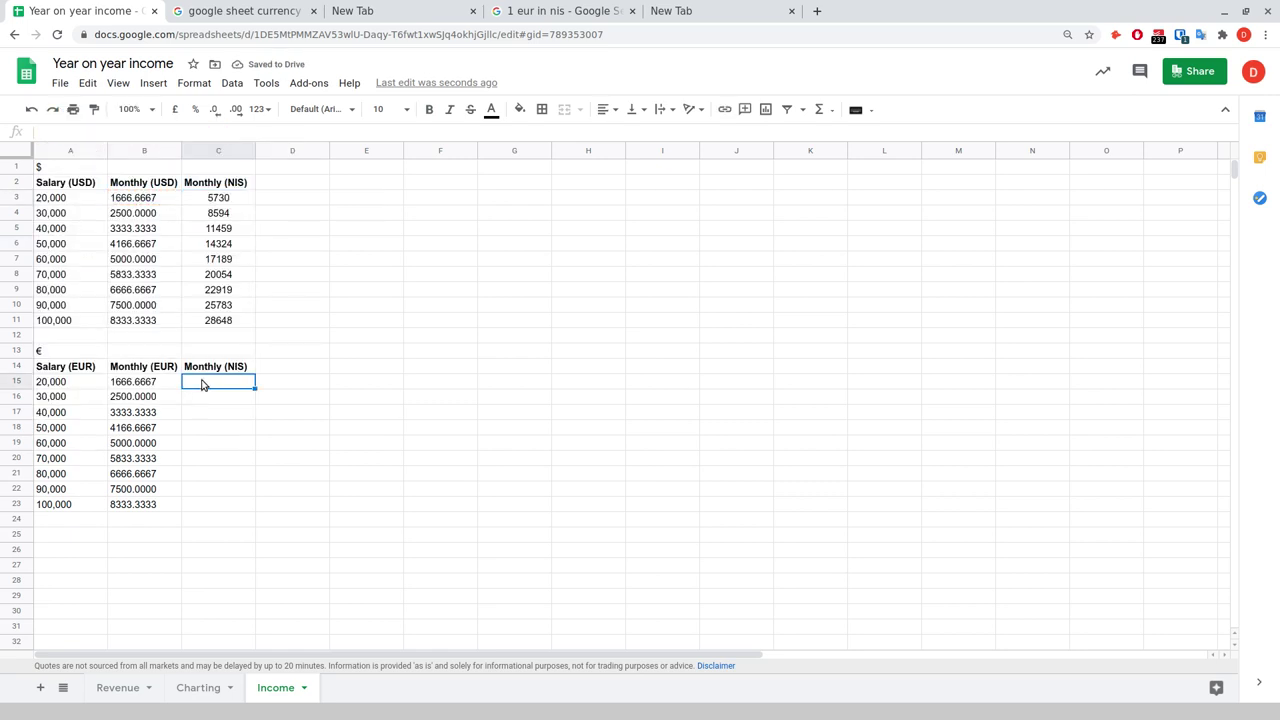
pyautogui.click(88, 131)
pyautogui.hotkey('ctrl', 'v')
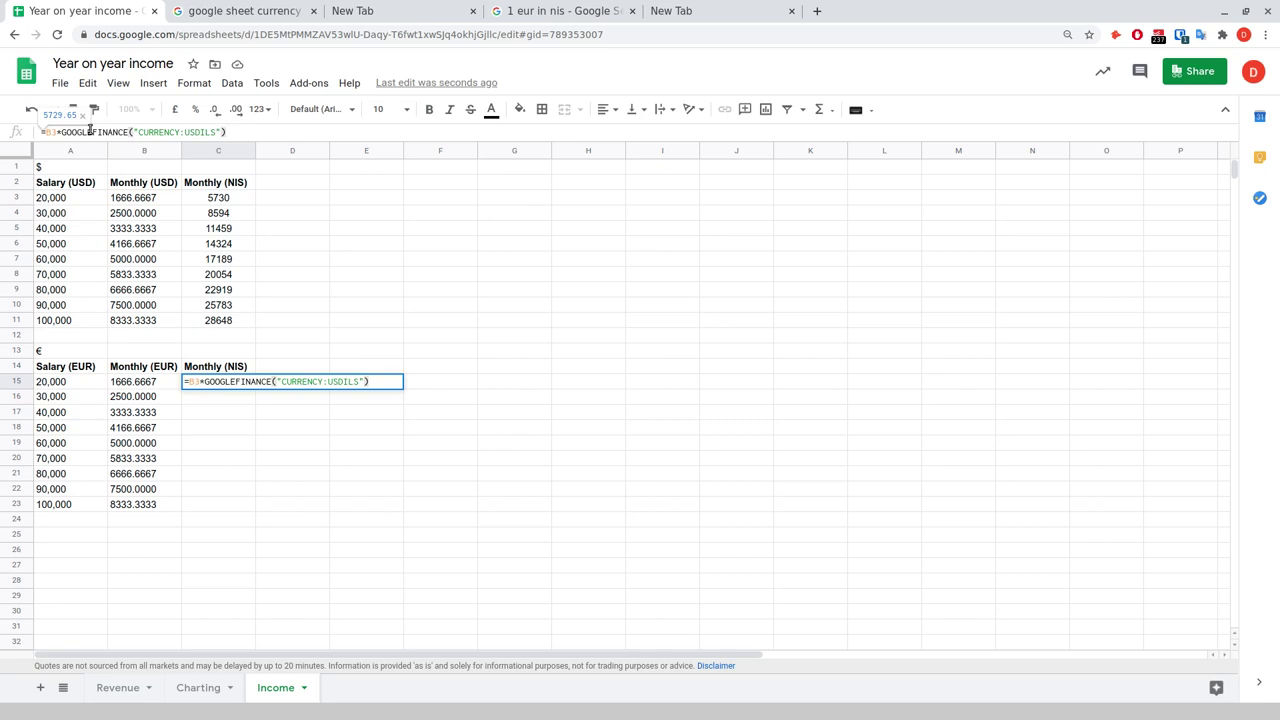
# Change the source currency in C15's formula to EUR so that it reads =B3*GOOGLEFINANCE("CURRENCY:EURILS").
pyautogui.press('Left')
pyautogui.press('Left')
pyautogui.press('Left')
pyautogui.press('Left')
pyautogui.press('Left')
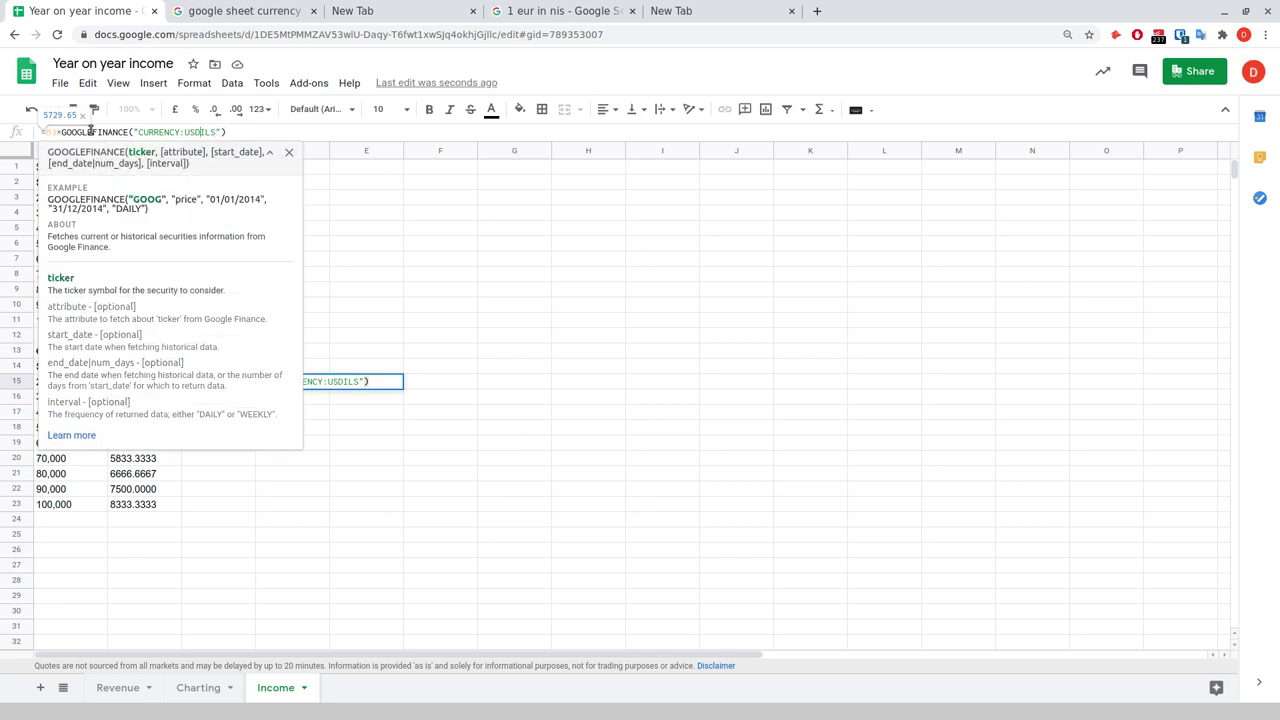
pyautogui.press('BackSpace')
pyautogui.press('BackSpace')
pyautogui.press('BackSpace')
pyautogui.write('EUR')
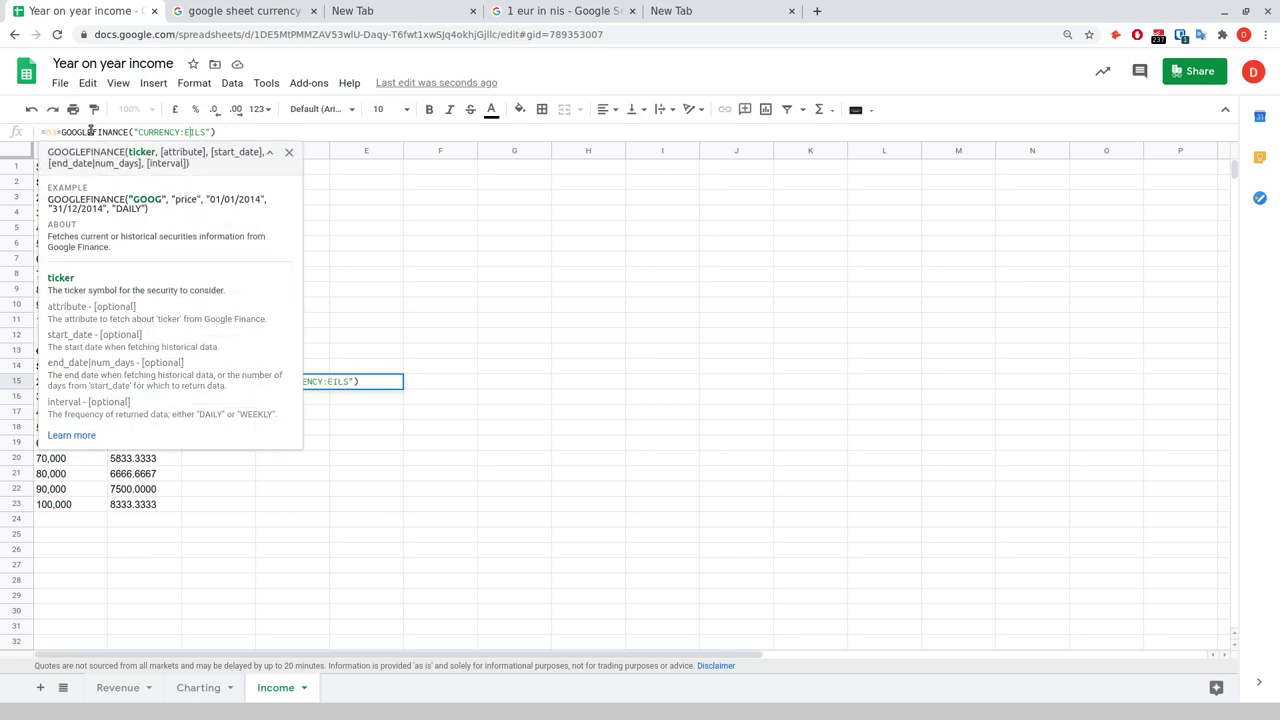
pyautogui.press('Return')
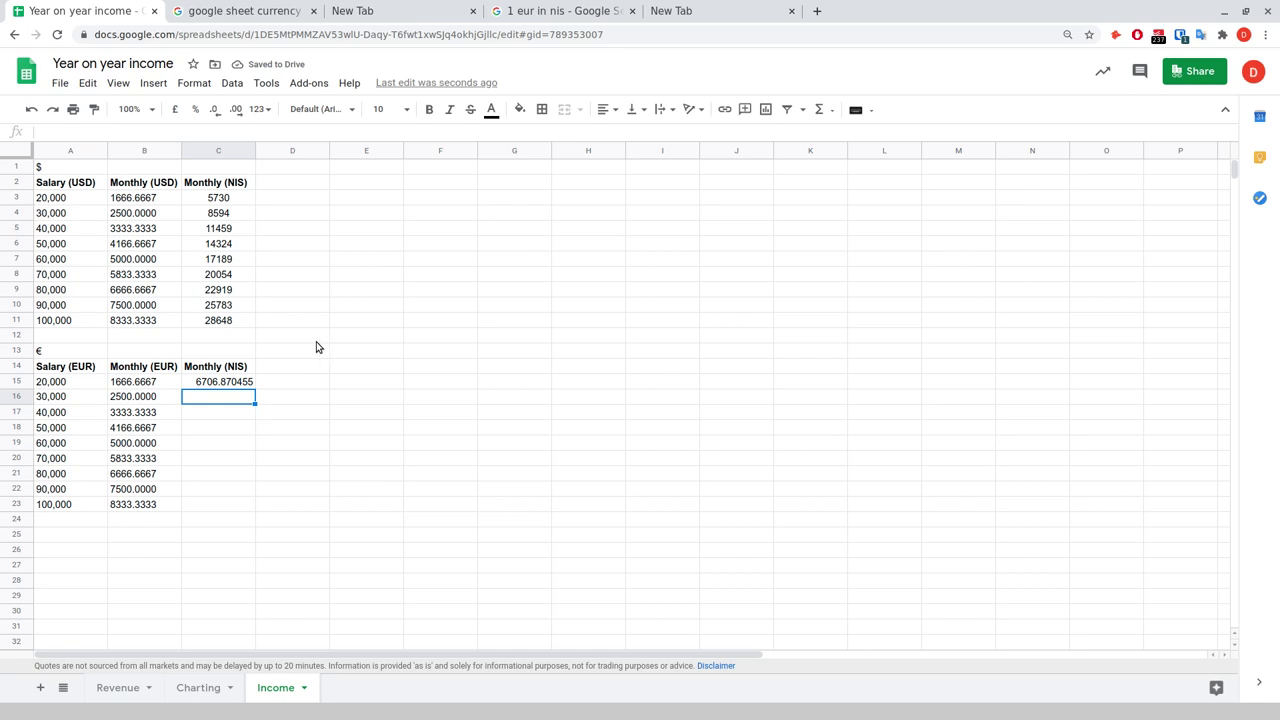
# Fill the C15 formula down through C23 and display the shekel amounts without decimal places.
pyautogui.press('Up')
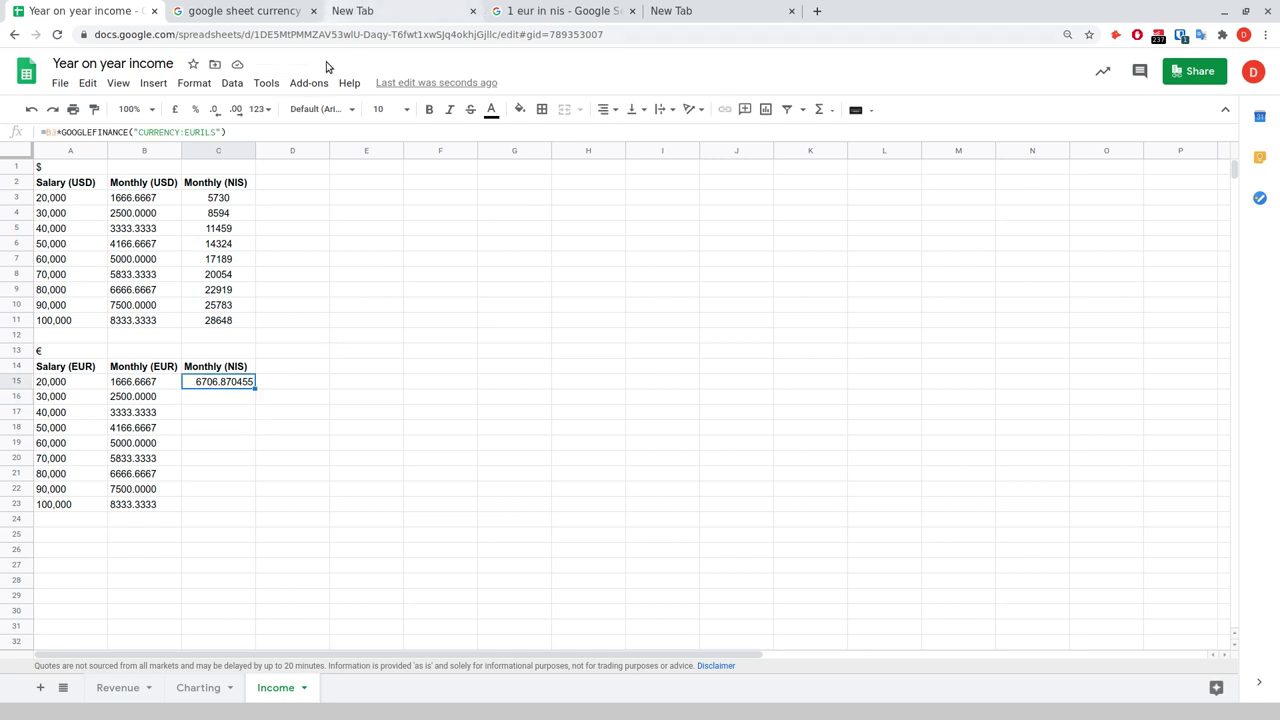
pyautogui.moveTo(256, 387); pyautogui.dragTo(257, 501)
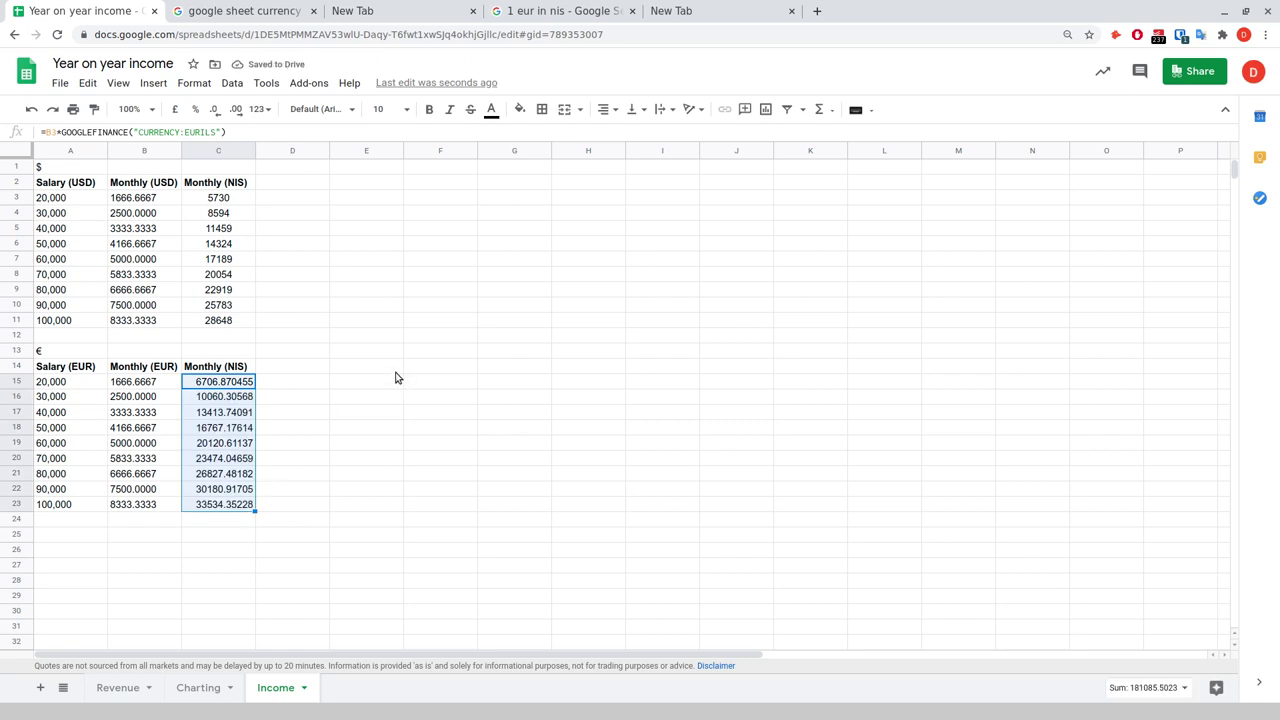
pyautogui.click(216, 111)
pyautogui.click(216, 111)
pyautogui.click(216, 111)
pyautogui.click(216, 111)
pyautogui.click(216, 111)
pyautogui.click(216, 111)
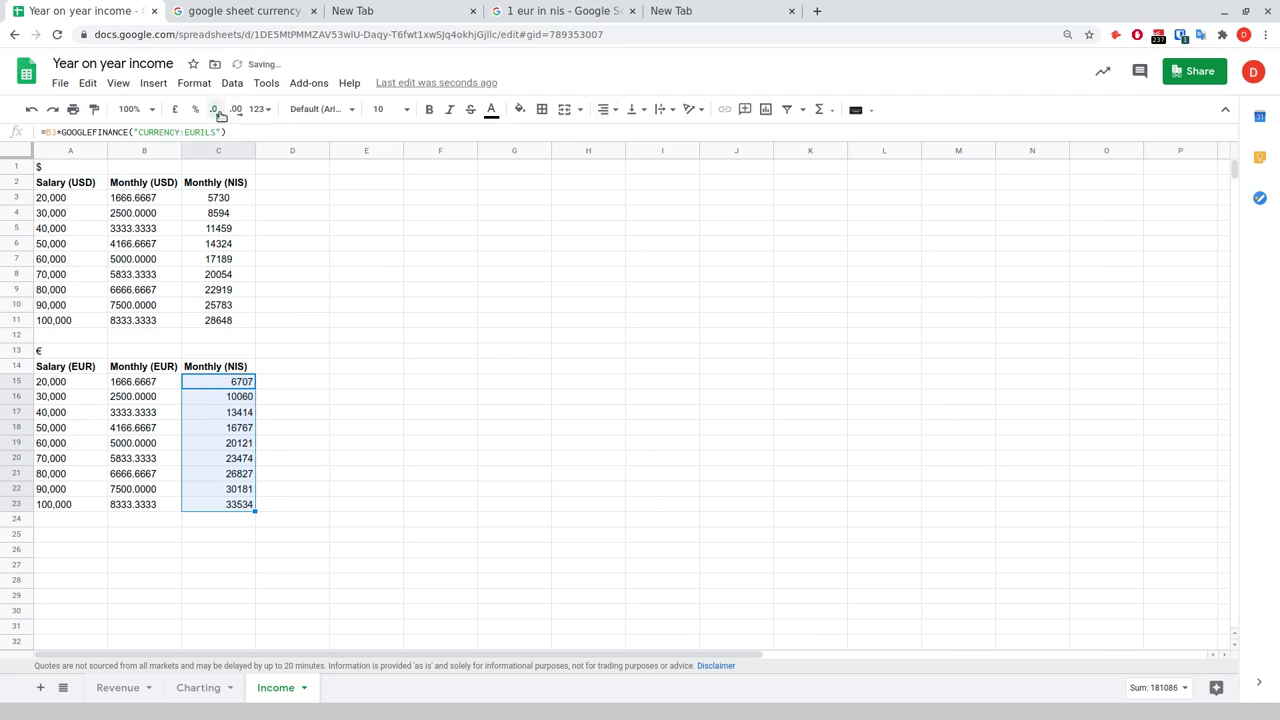
# Center-align the Monthly (NIS) amounts in C15:C23 of the euro table.
pyautogui.click(605, 109)
pyautogui.click(623, 134)
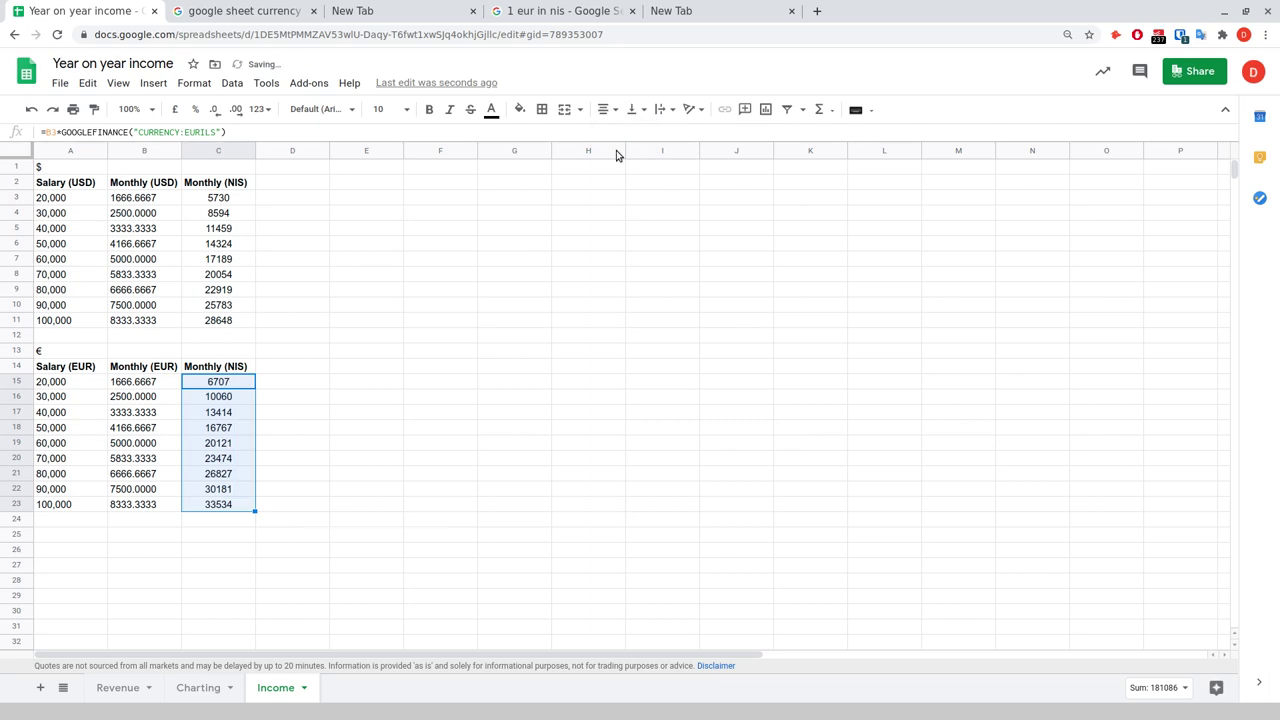
pyautogui.click(493, 330)
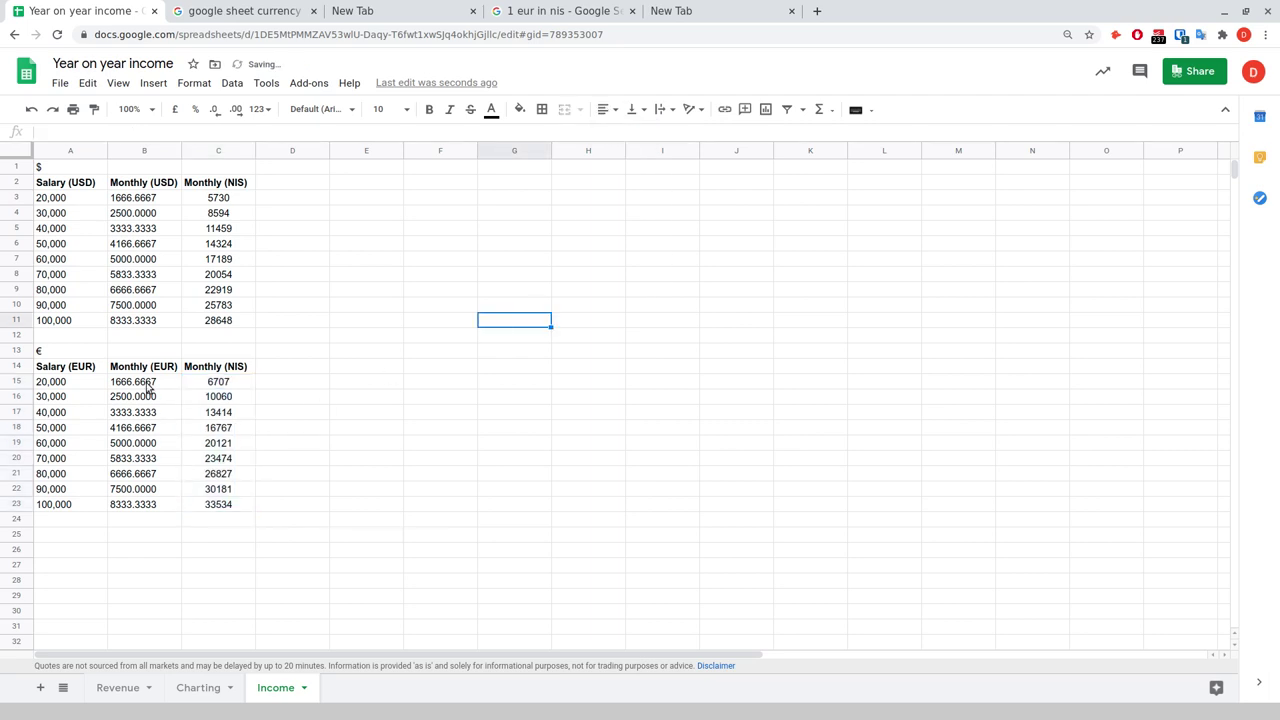
# Highlight the 50,000 salary row in the dollar table, A6:C6, with a yellow fill.
pyautogui.moveTo(52, 244); pyautogui.dragTo(218, 245)
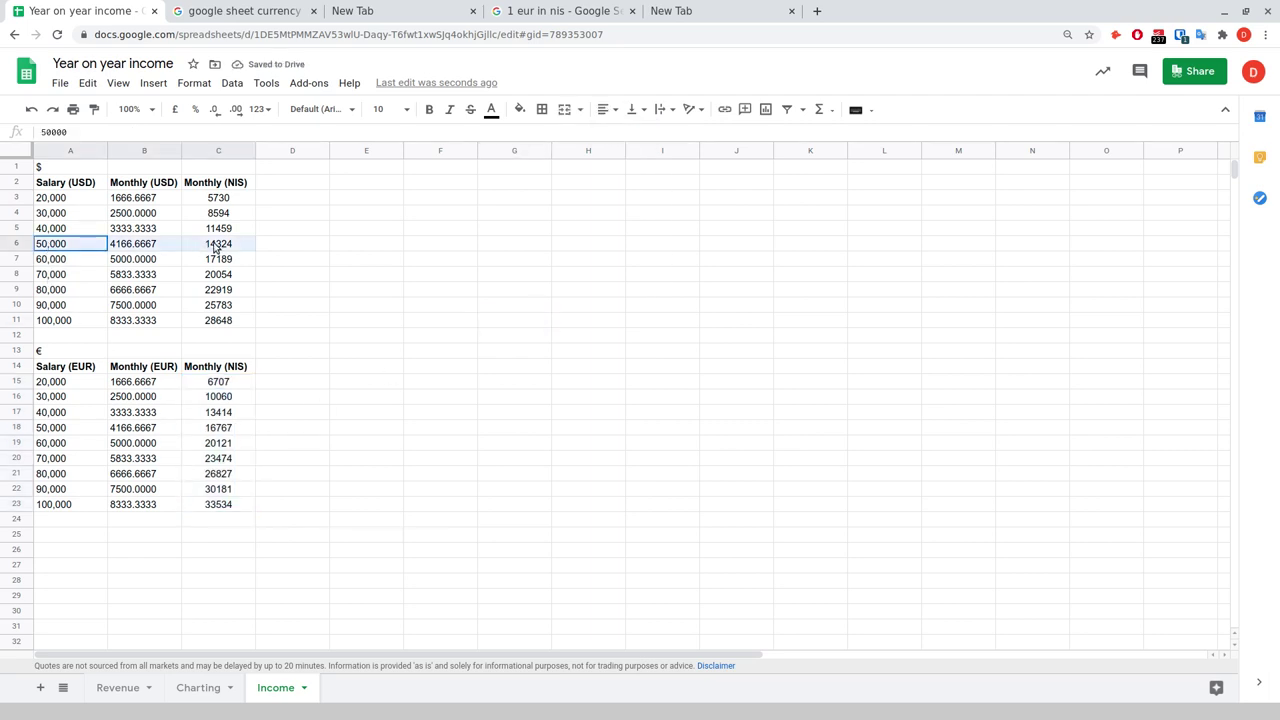
pyautogui.click(520, 109)
pyautogui.click(575, 178)
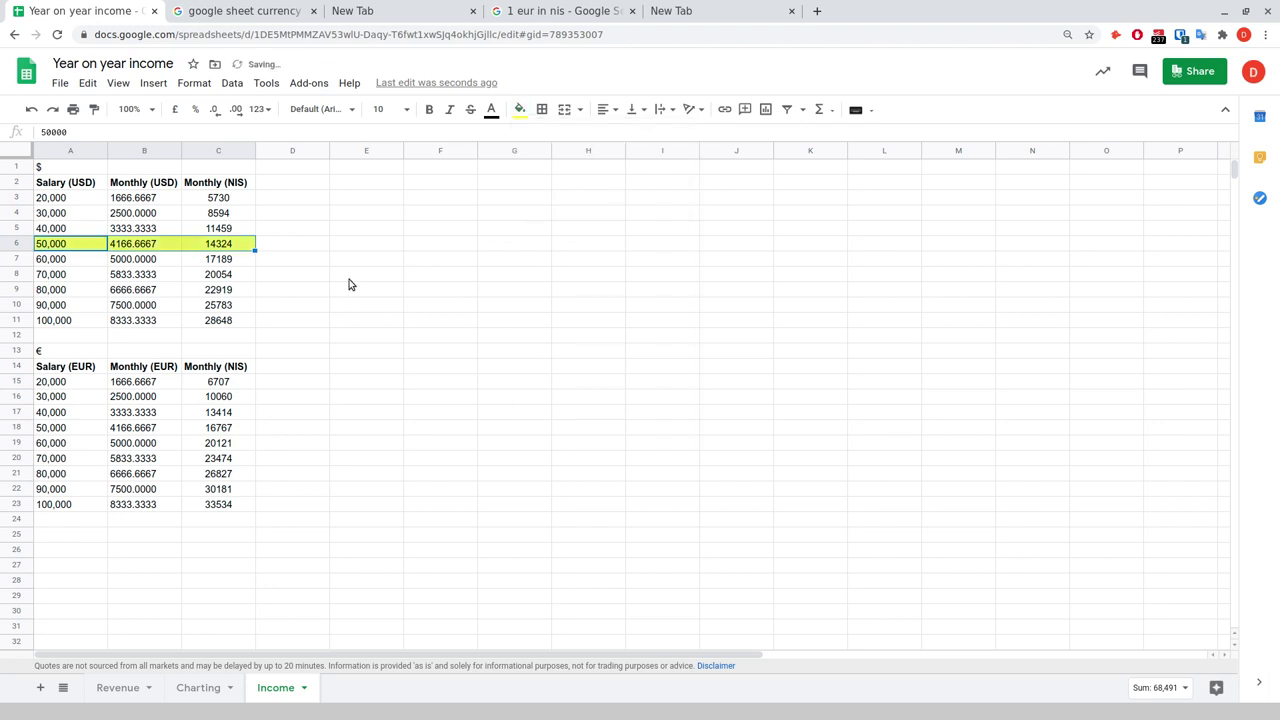
pyautogui.click(349, 281)
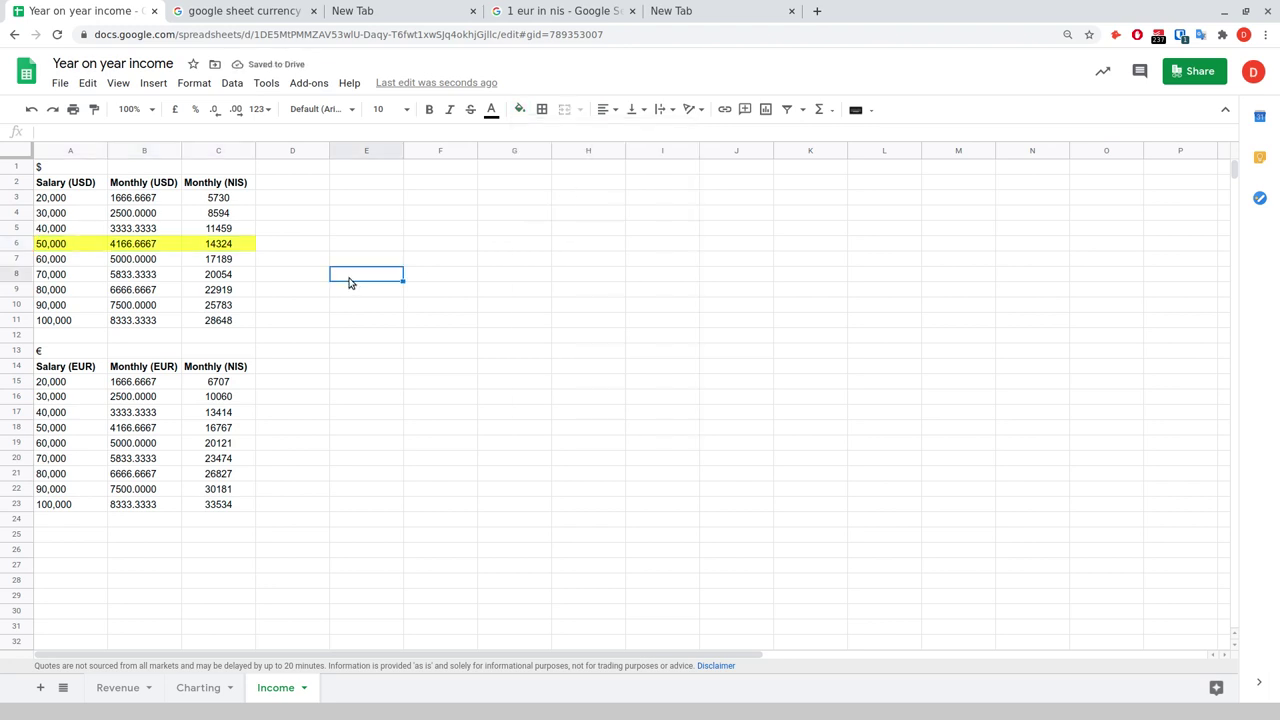
# Highlight the 50,000 salary row in the euro table, A18:C18, with a yellow fill.
pyautogui.moveTo(57, 433); pyautogui.dragTo(205, 438)
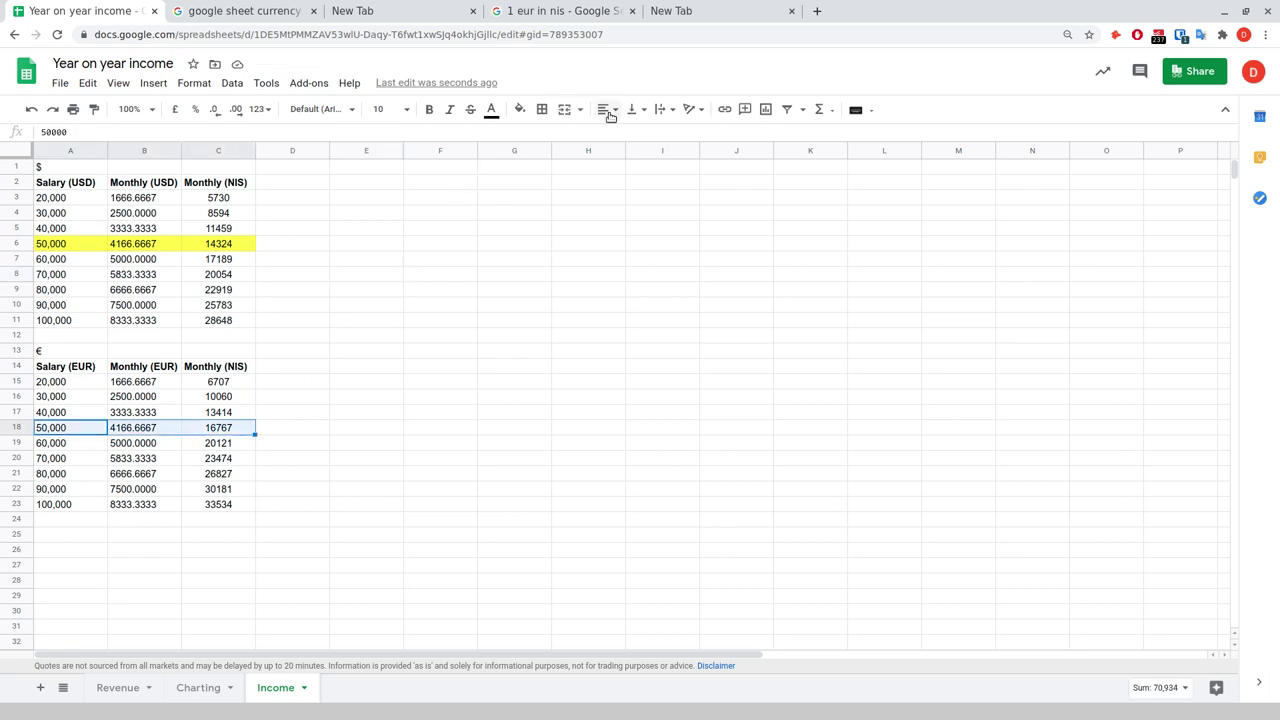
pyautogui.click(519, 109)
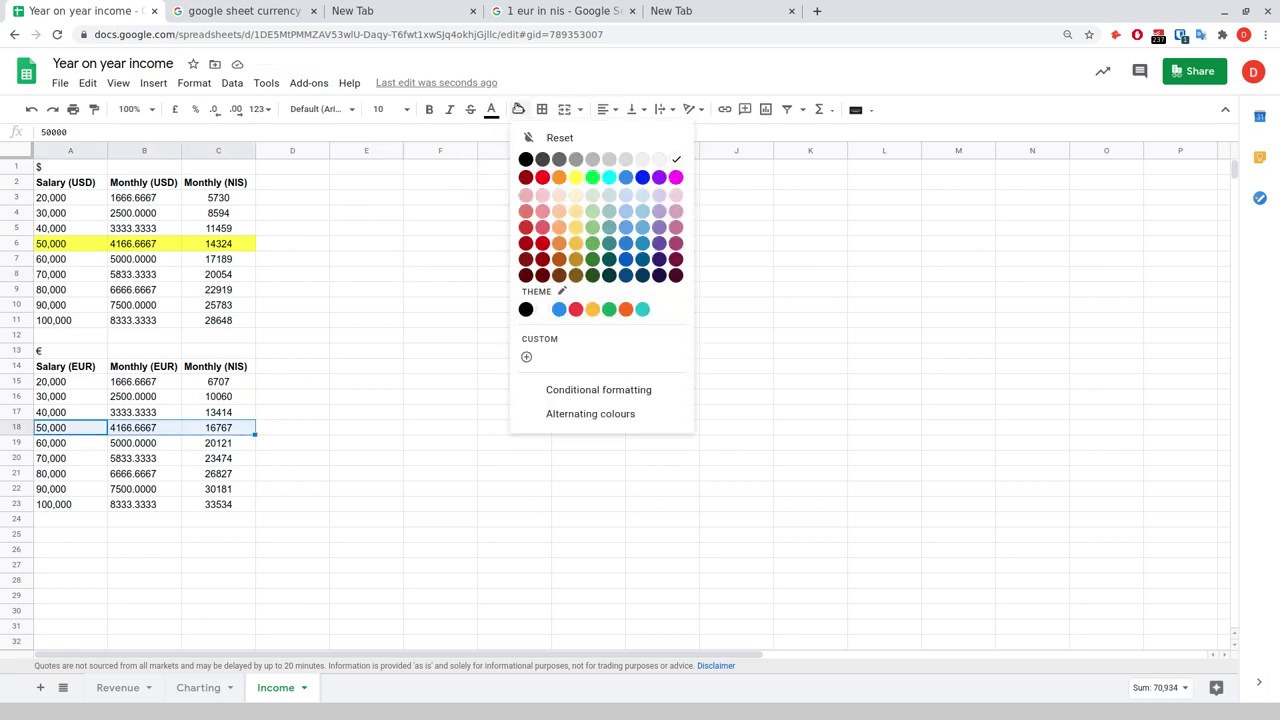
pyautogui.click(573, 178)
pyautogui.click(389, 369)
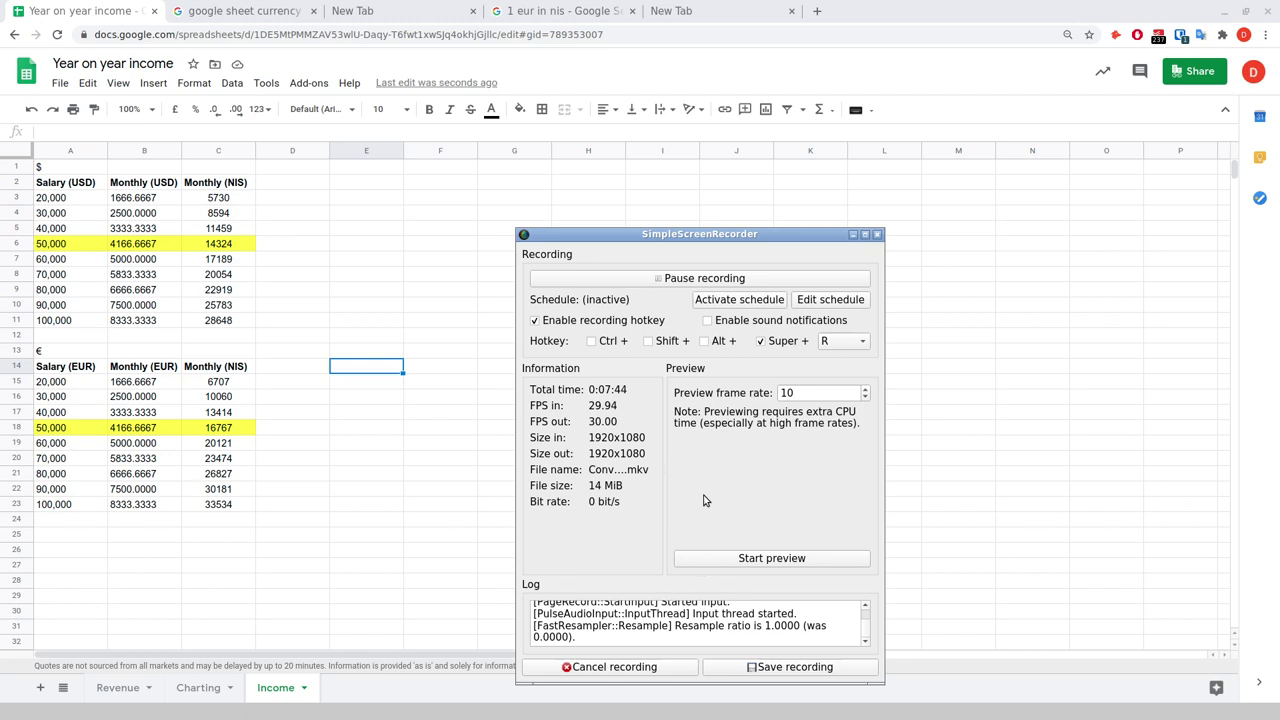
pyautogui.click(852, 234)
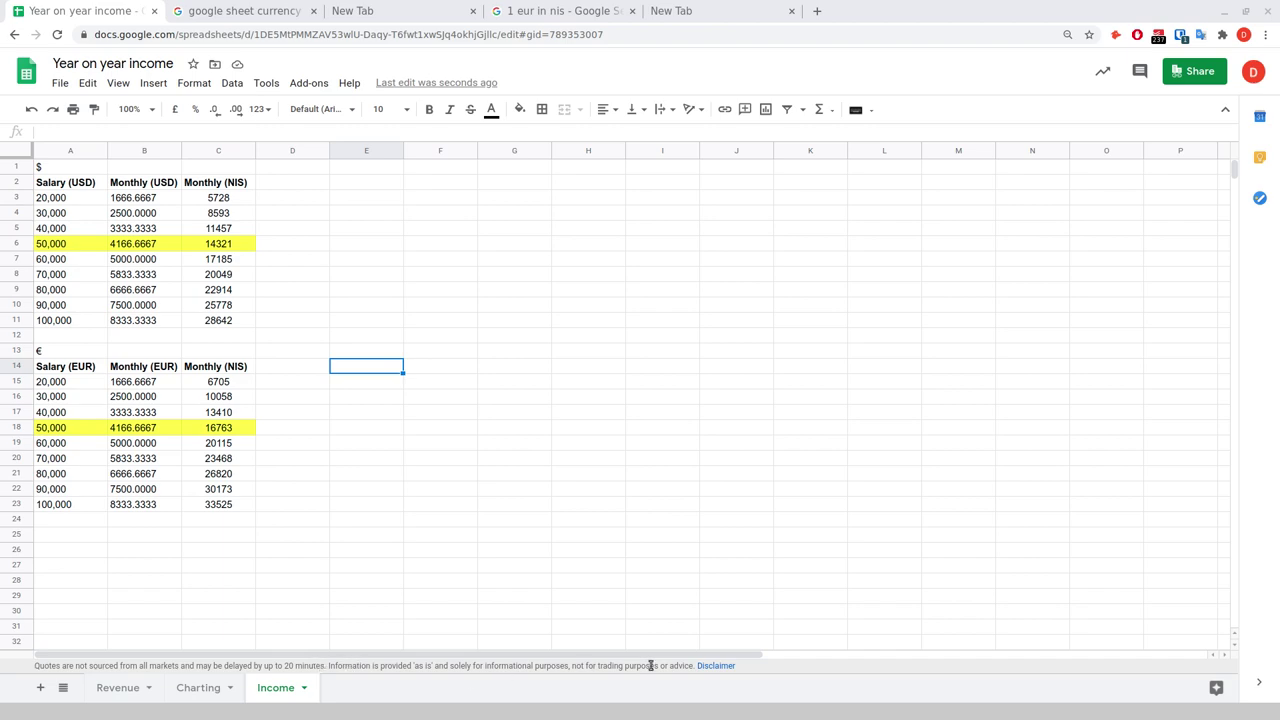
pyautogui.moveTo(755, 145); pyautogui.dragTo(943, 160)
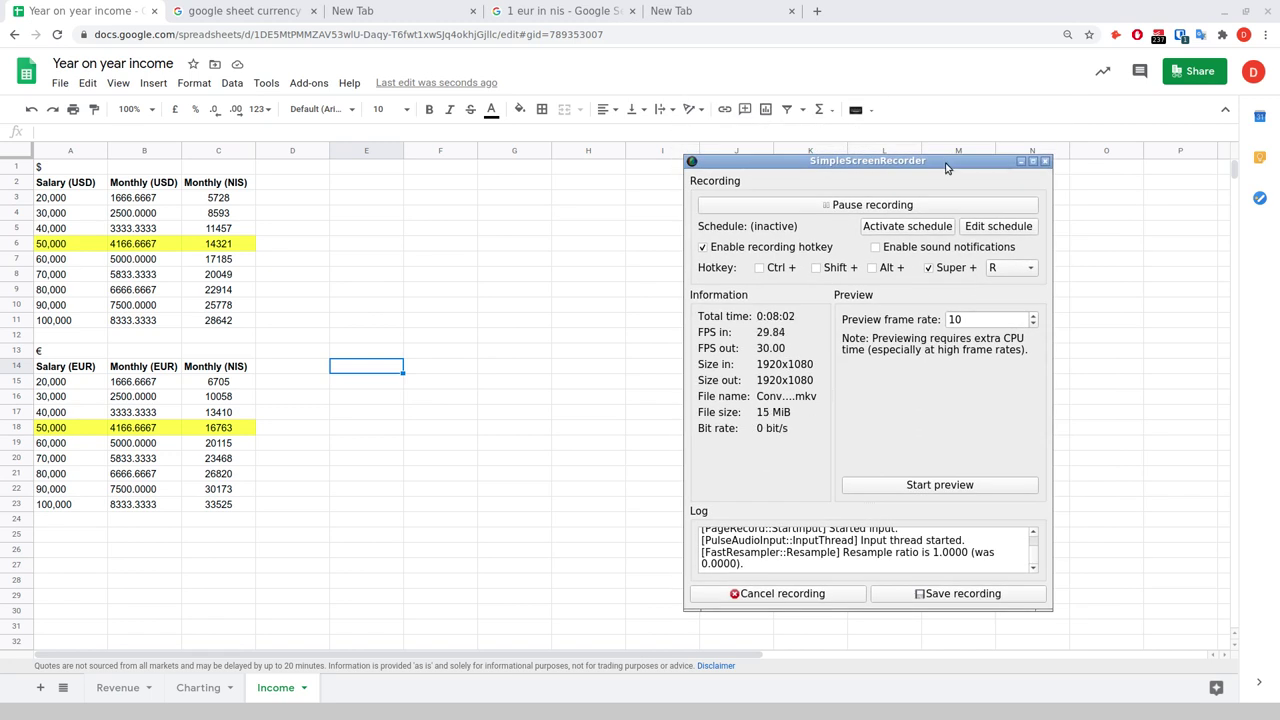